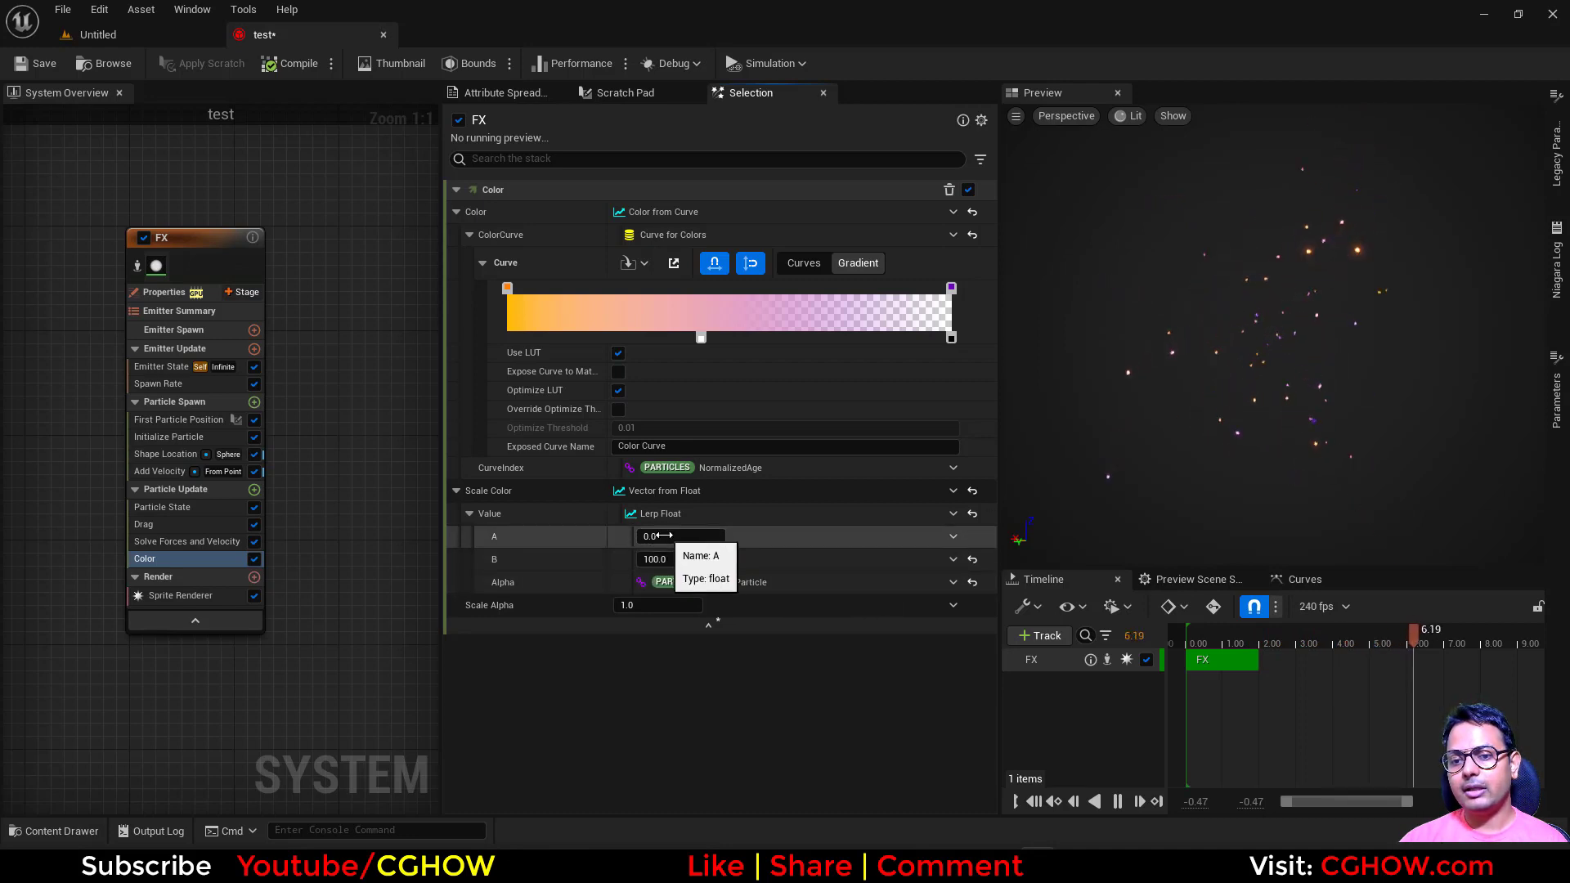
# Step: Set the Scale Color lerp's A value to 1 and B value to 10000 in the Color module
pyautogui.write('1')
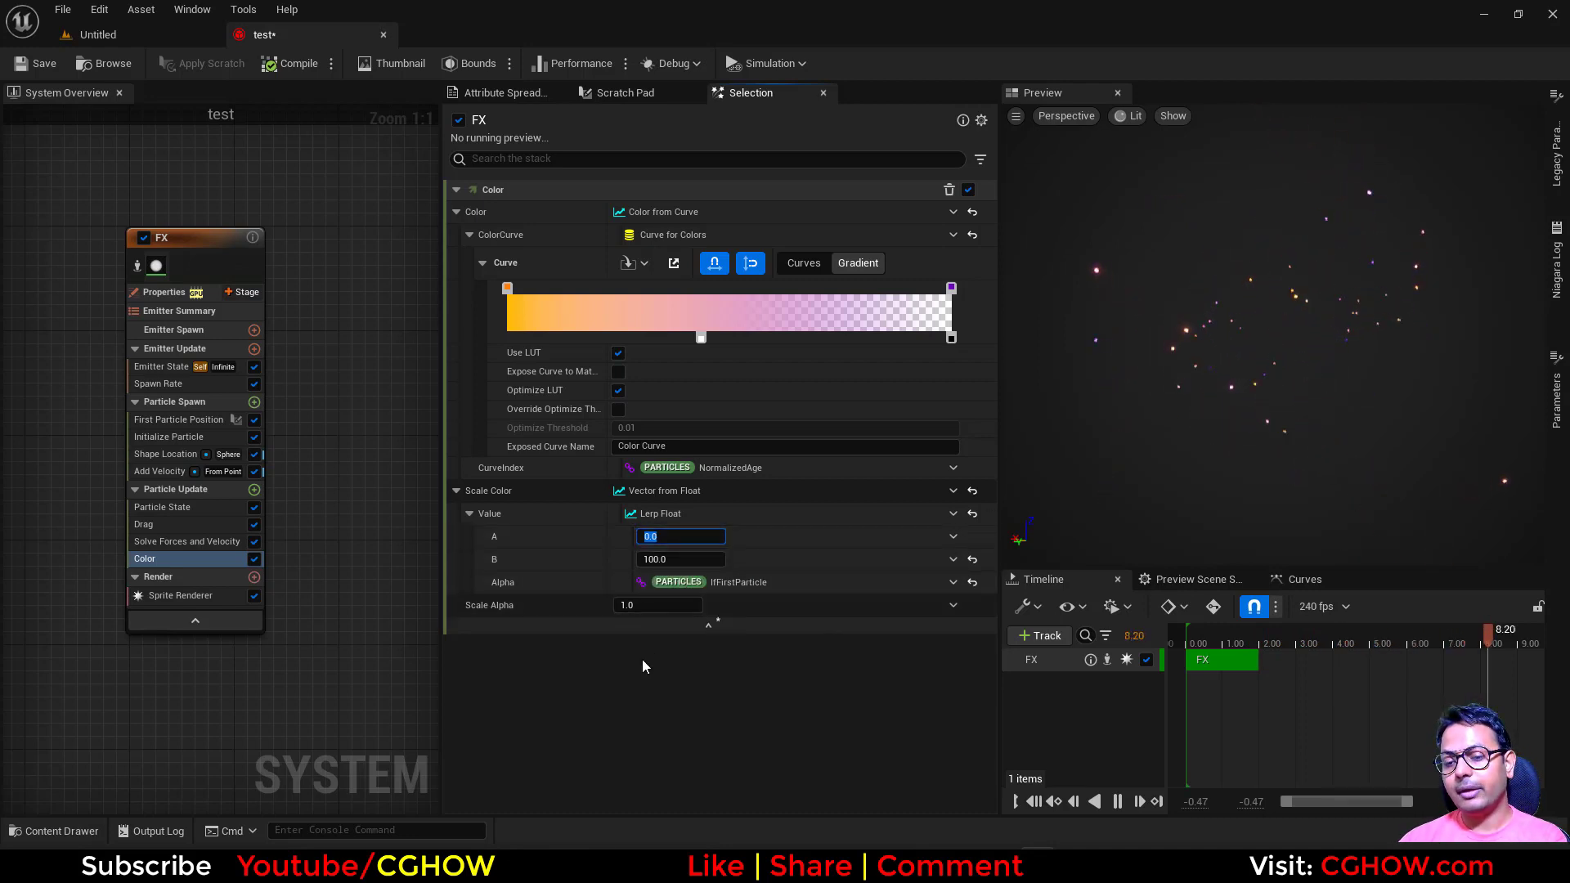
pyautogui.press('Return')
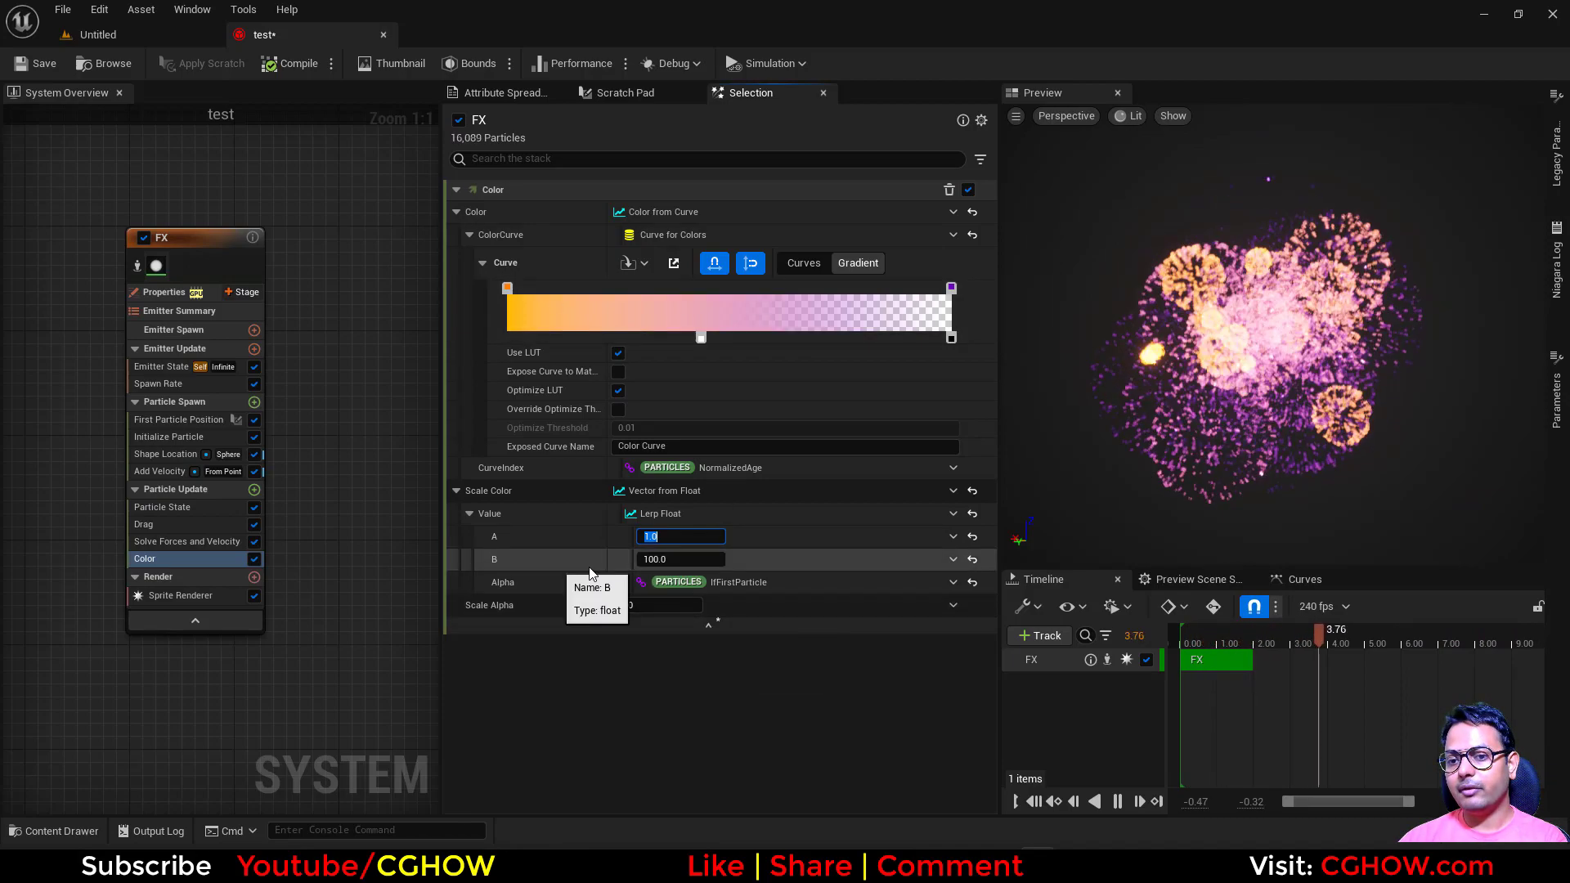
pyautogui.click(680, 560)
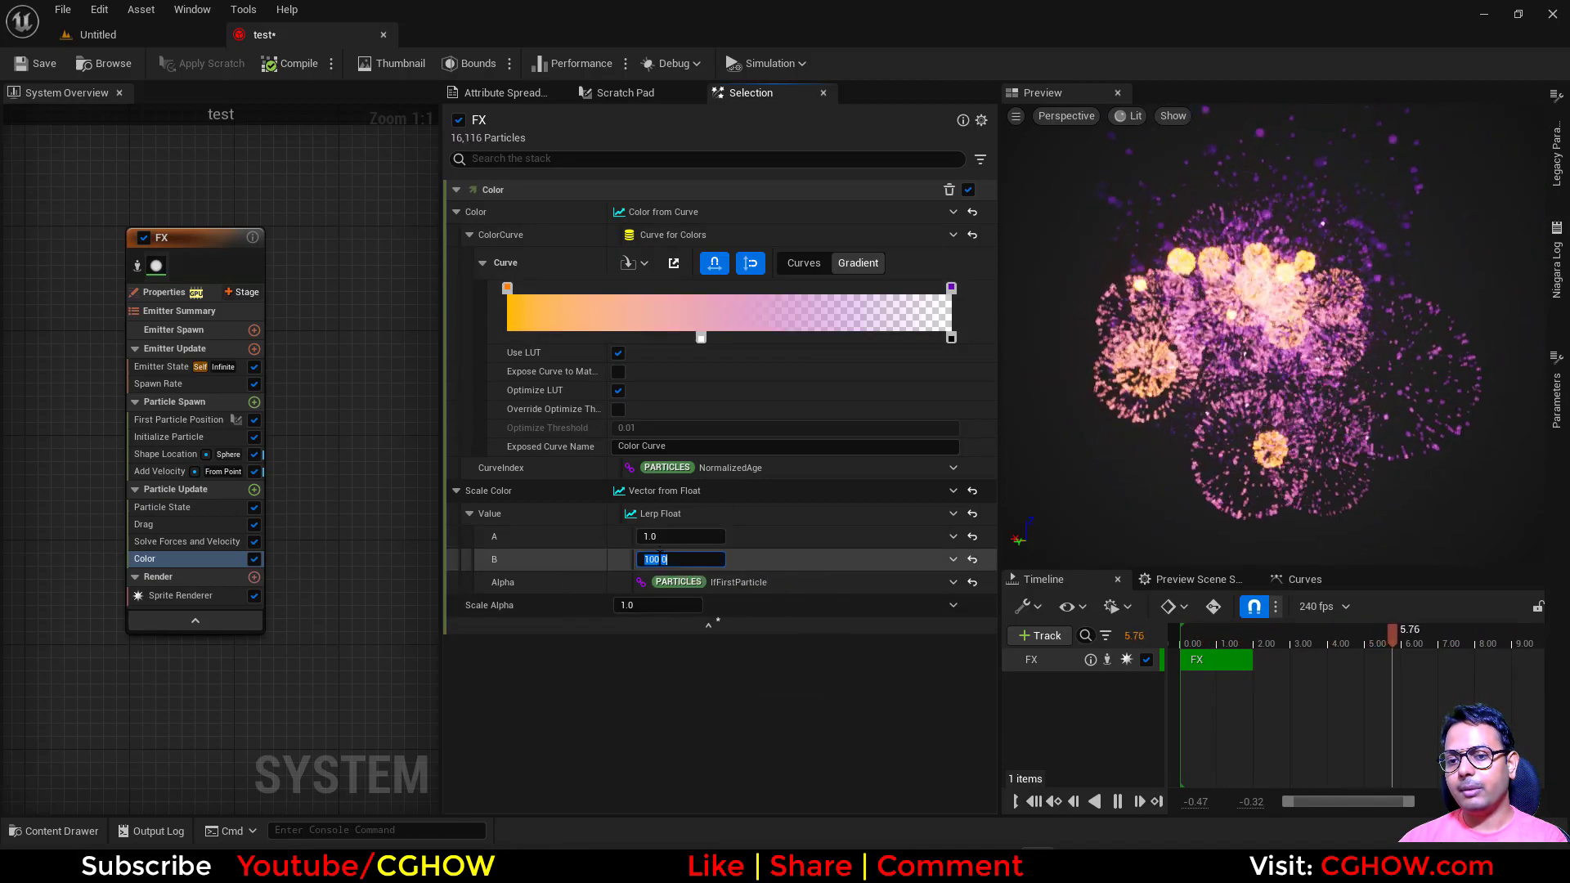
pyautogui.click(655, 559)
pyautogui.write('0')
pyautogui.press('Return')
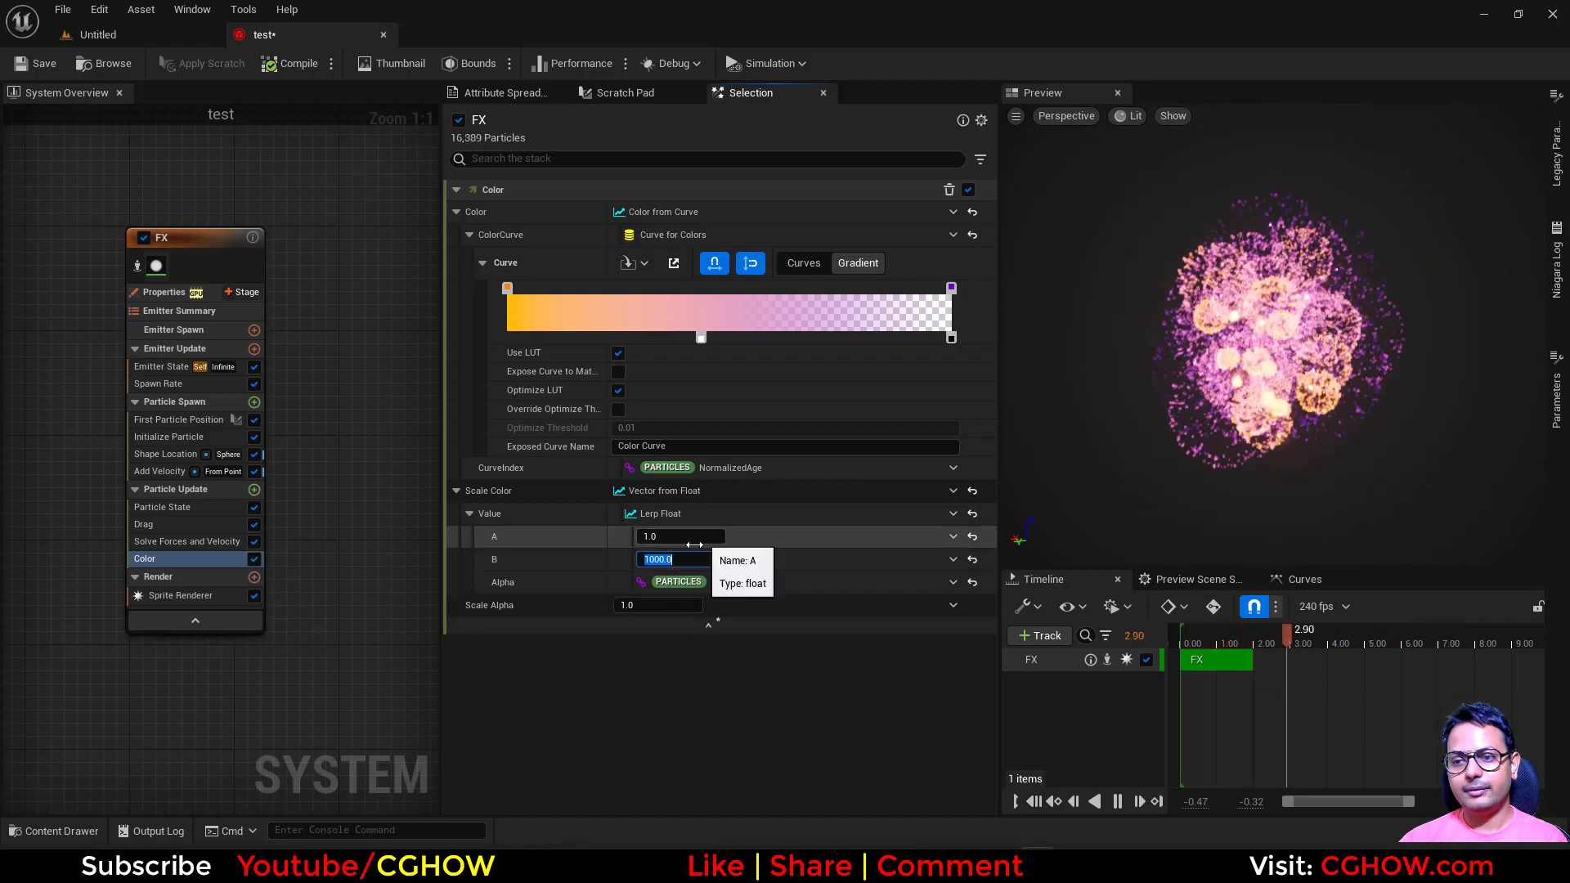
pyautogui.write('0')
pyautogui.press('Return')
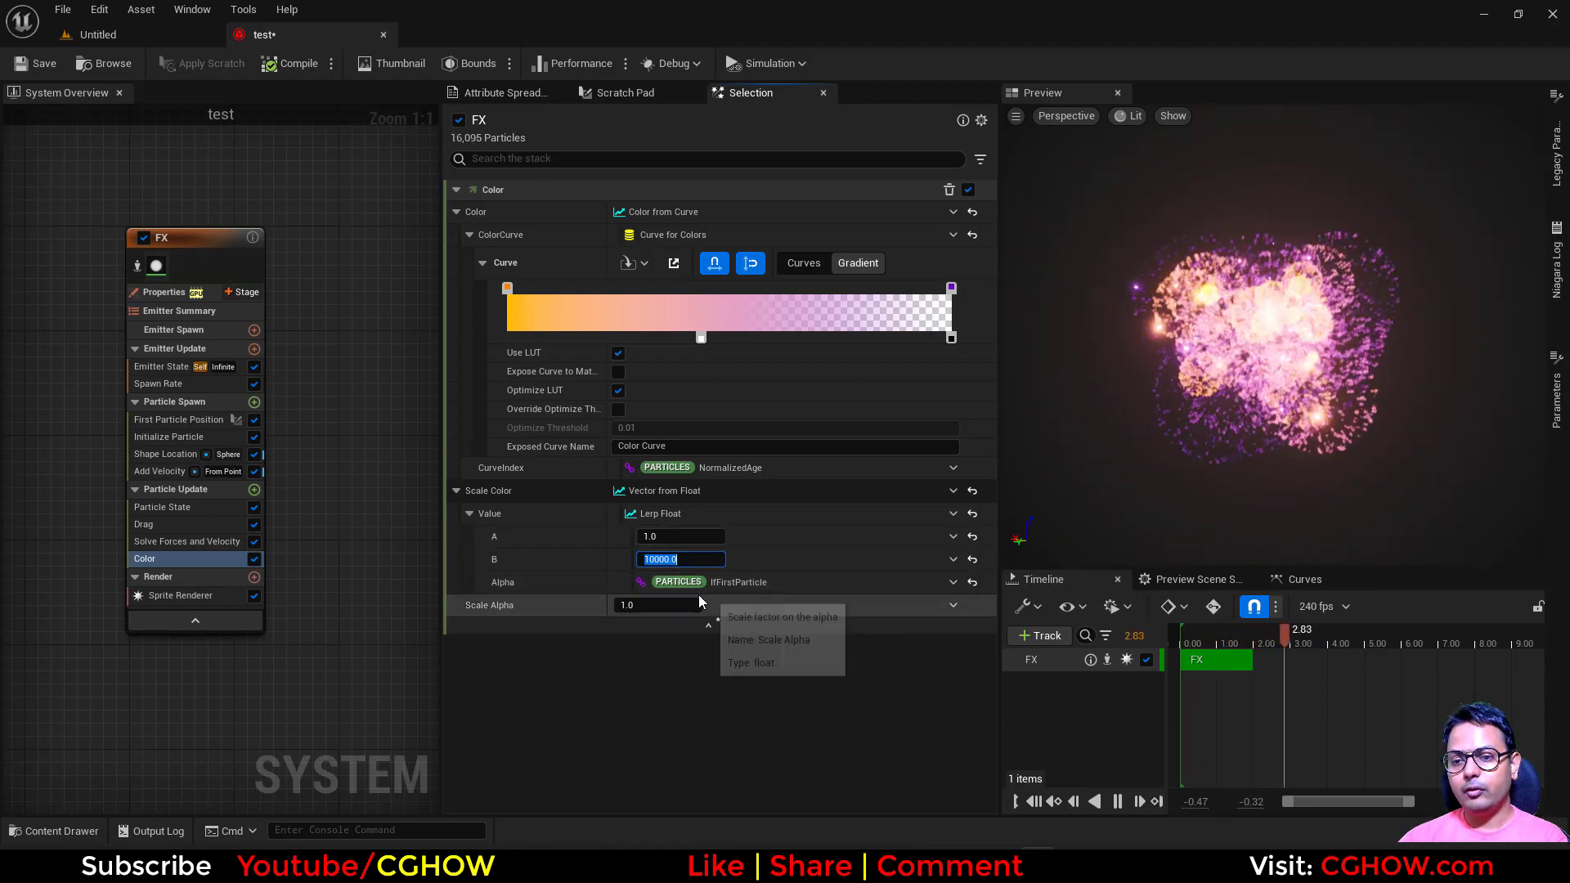
# Step: Reset the lerp's Alpha, assign Make Custom Float from Bool to it, and drive its Bool with Set Bool by Float Comparison
pyautogui.click(973, 581)
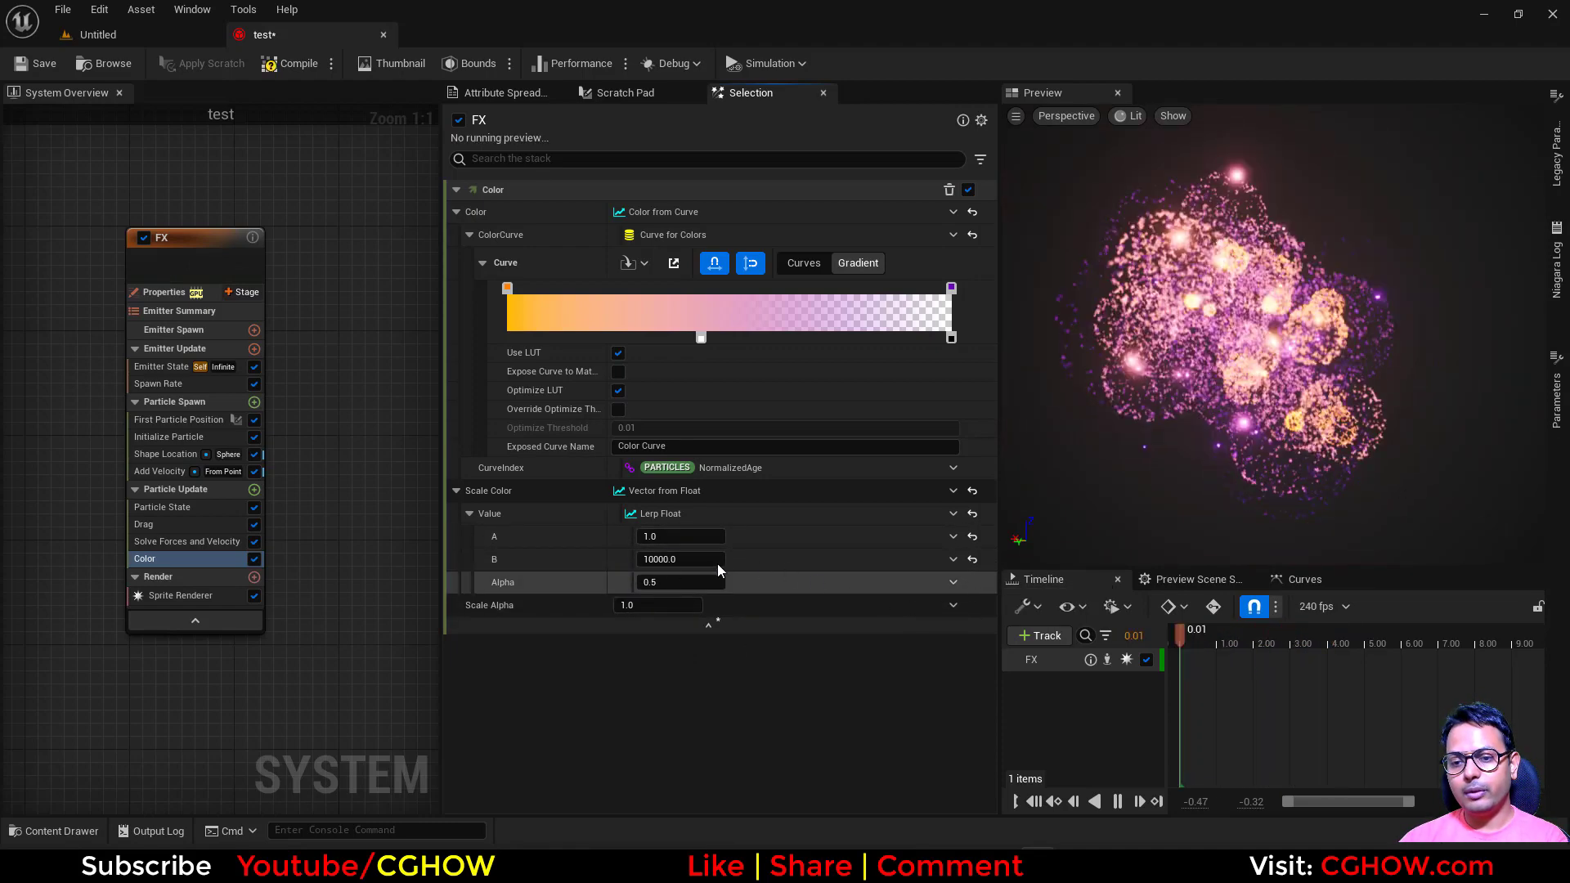
pyautogui.click(953, 582)
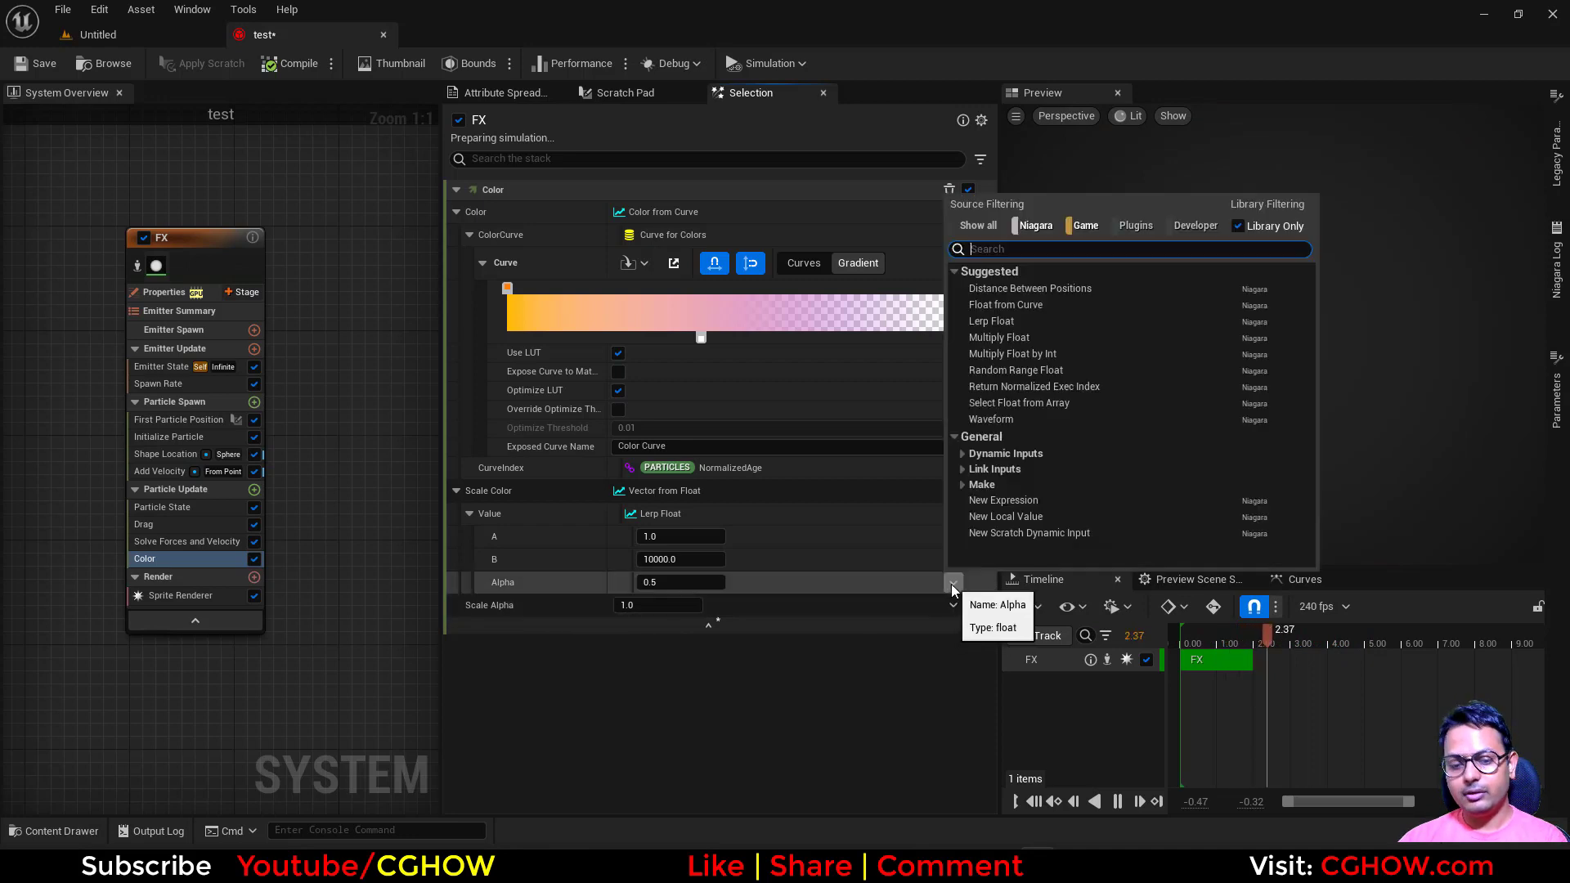
pyautogui.write('bo')
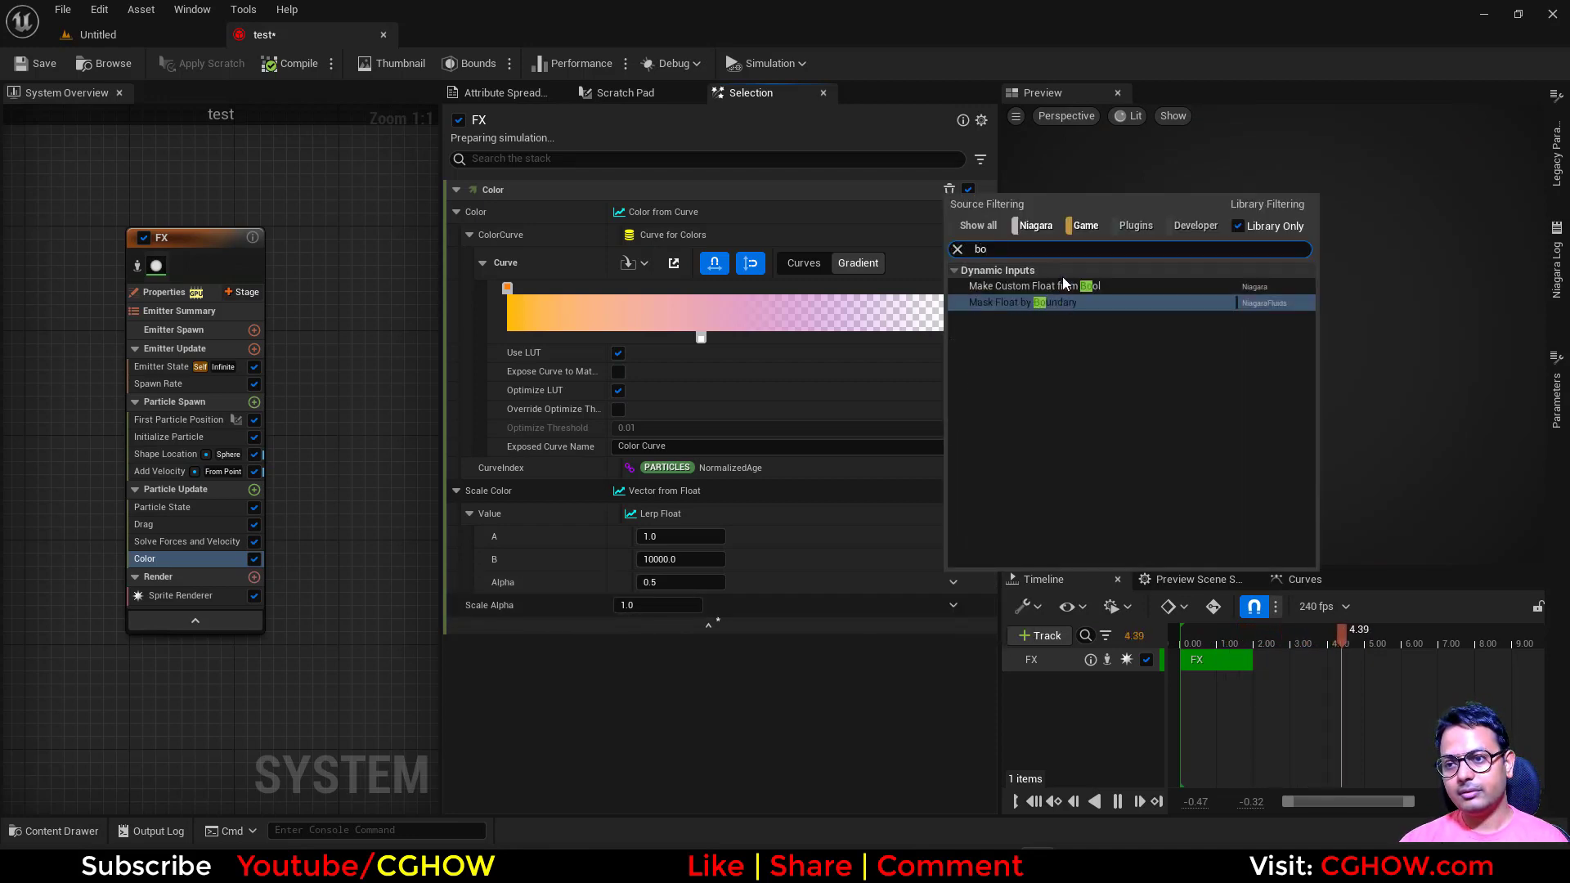
pyautogui.click(1043, 287)
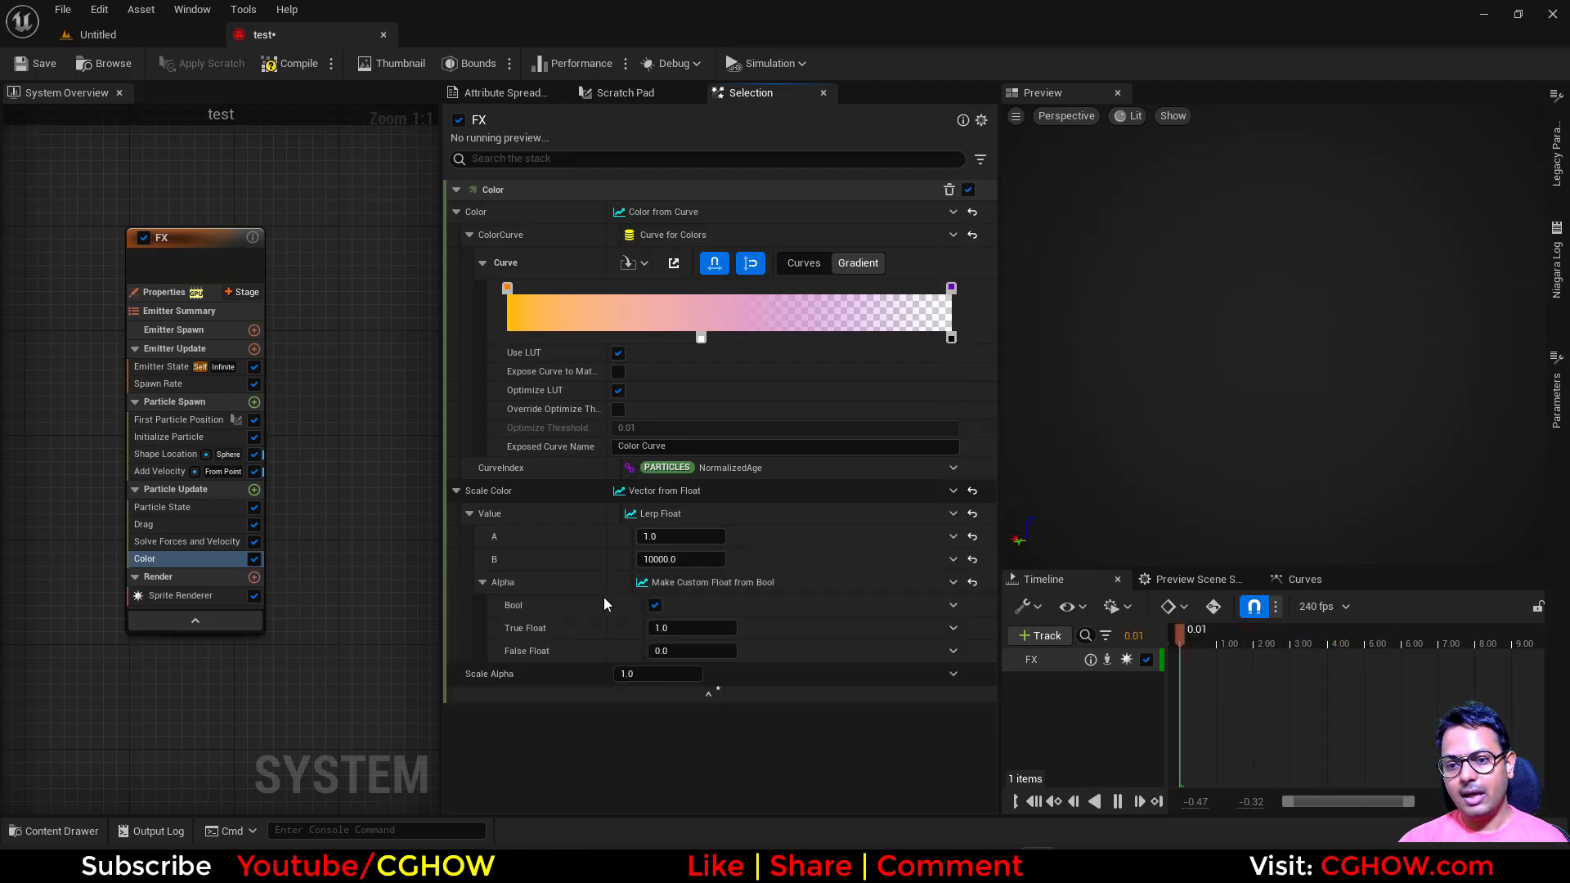
pyautogui.click(951, 606)
pyautogui.write('c')
pyautogui.click(1048, 313)
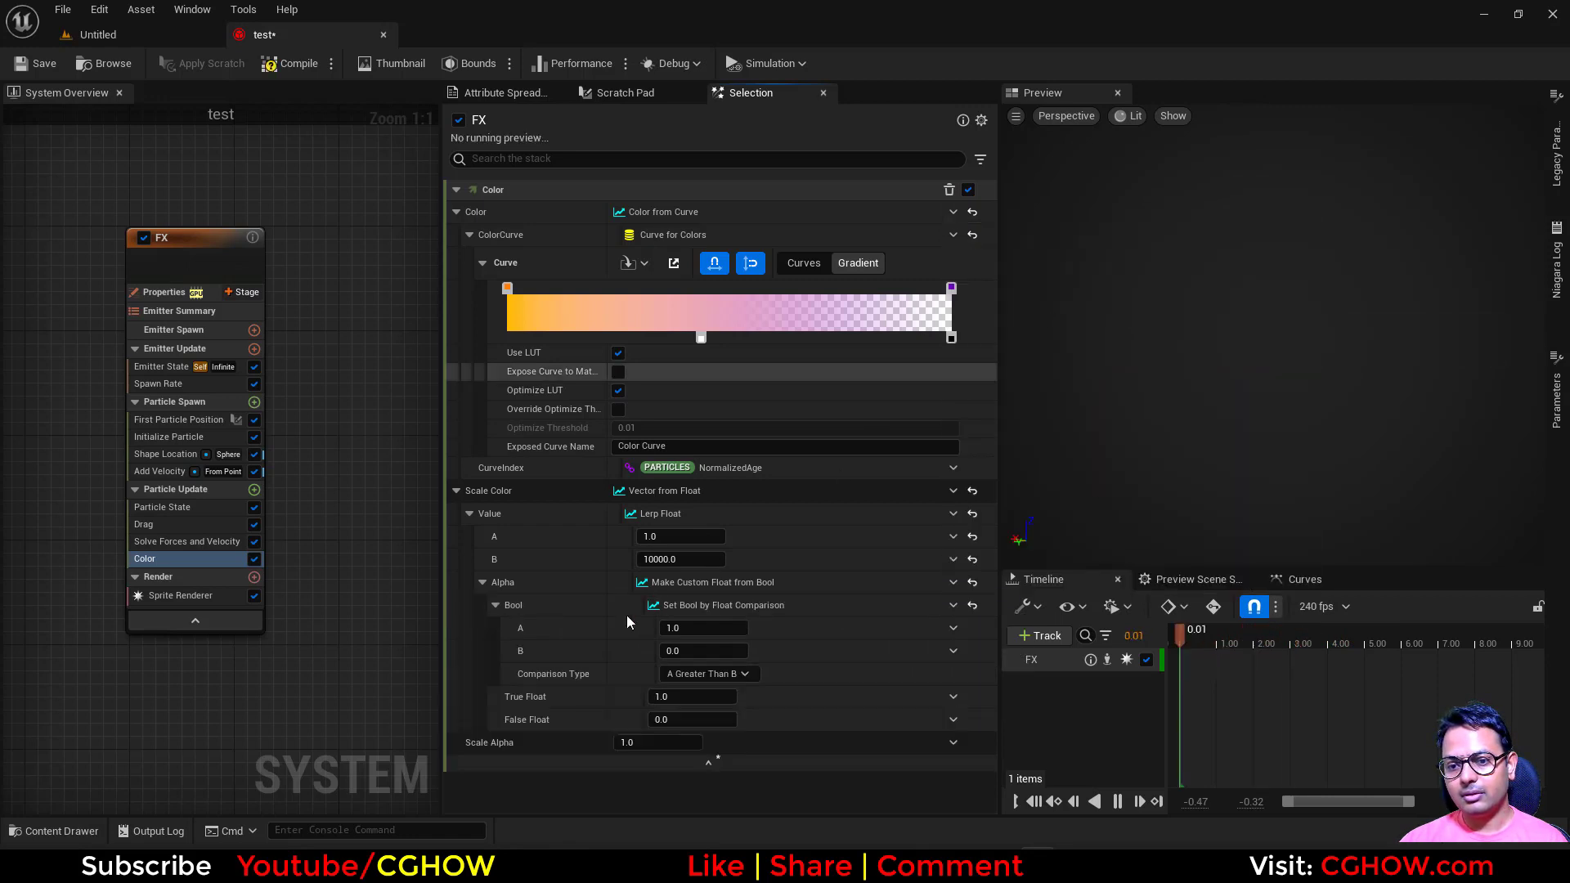
# Step: Feed comparison input A with Return Normalized Exec Index, turn its normalized index option off, and set the comparison type to A Equal To B
pyautogui.click(951, 628)
pyautogui.write('exe')
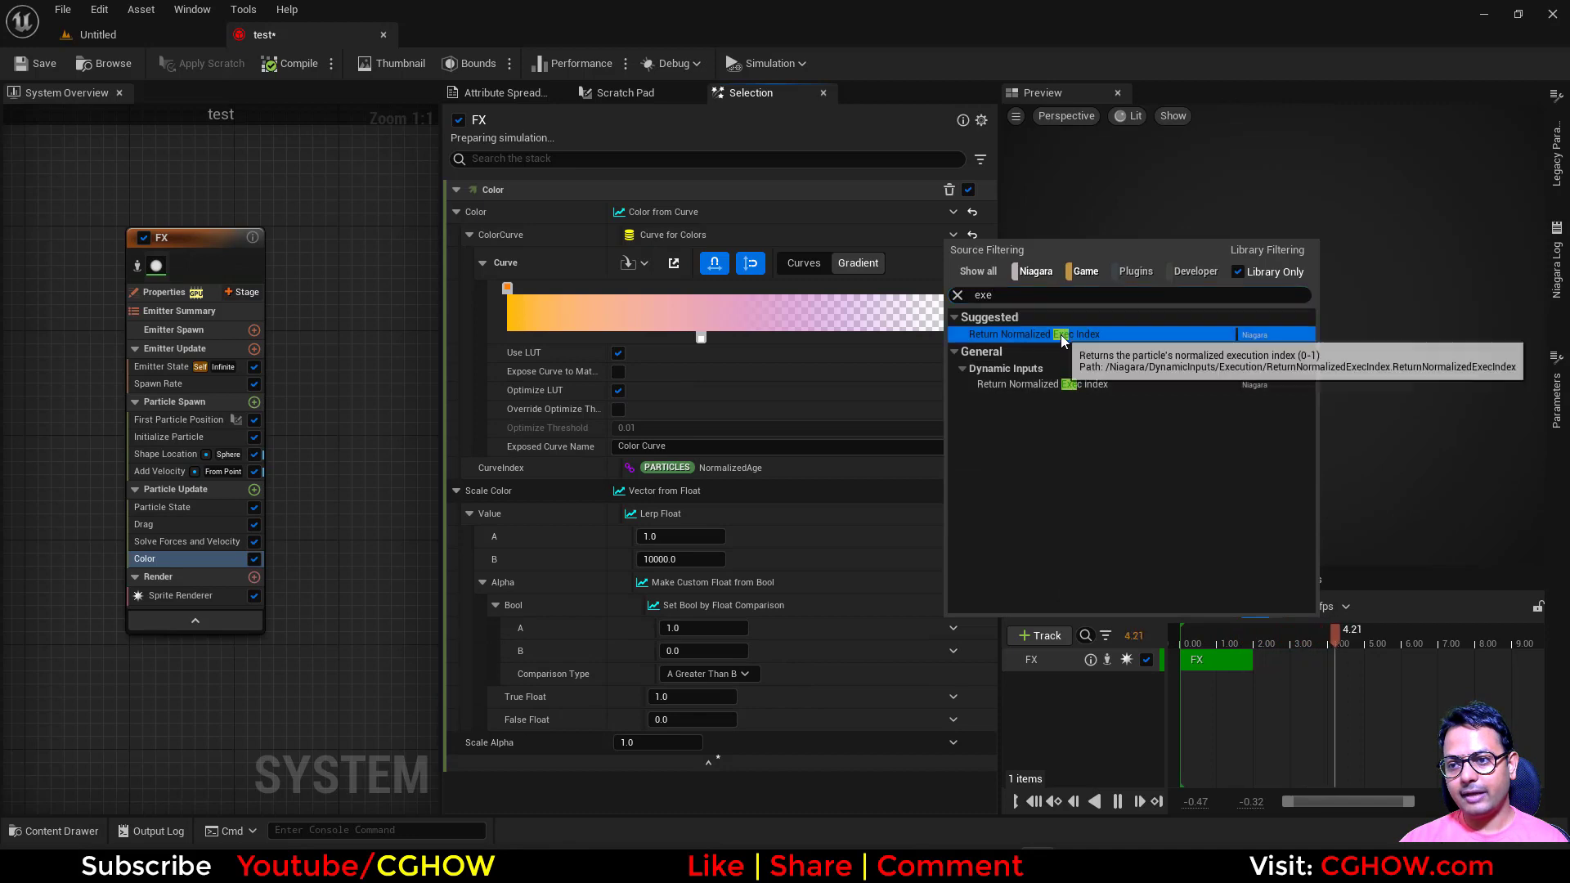
pyautogui.click(1063, 335)
pyautogui.click(673, 674)
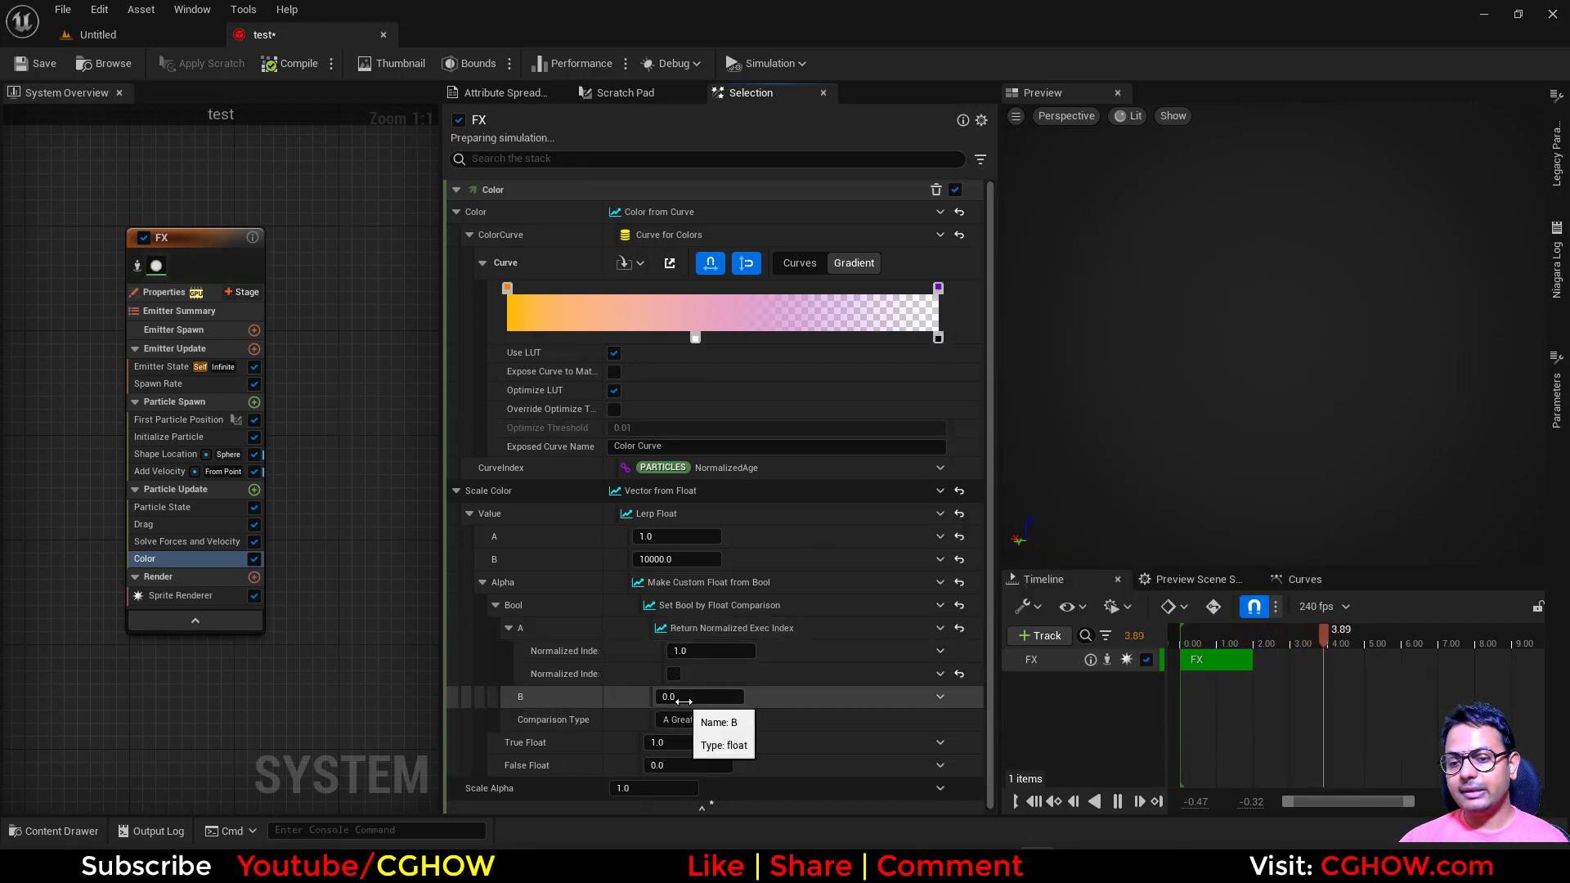
pyautogui.click(717, 720)
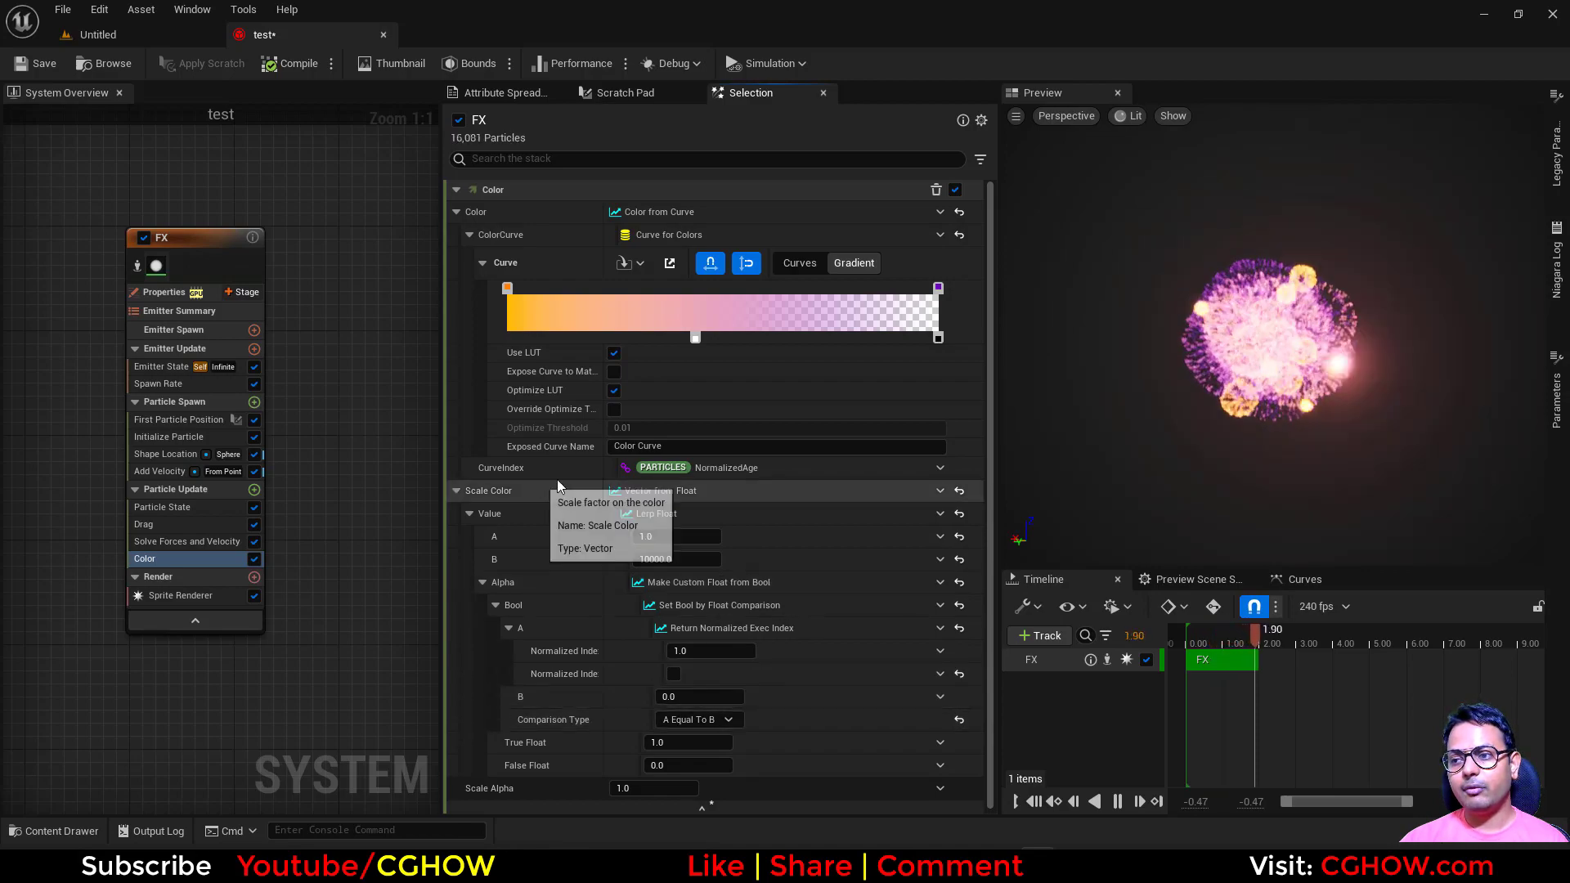
# Step: Set the Sprite Renderer's alignment to Velocity Aligned
pyautogui.moveTo(242, 714); pyautogui.dragTo(238, 668, button='right')
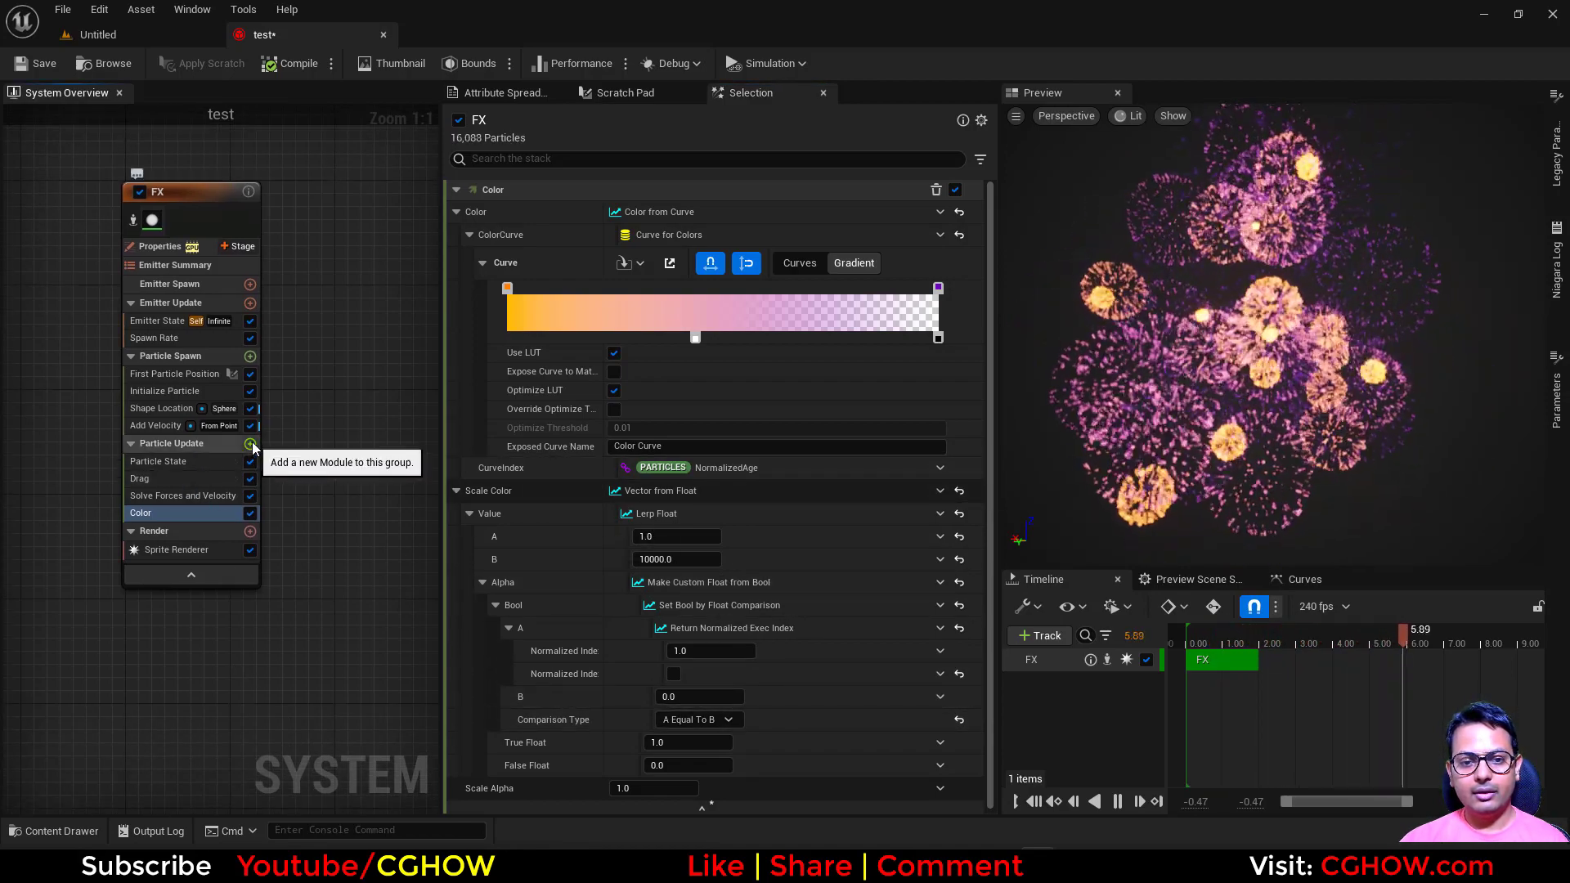
pyautogui.click(194, 548)
pyautogui.click(652, 321)
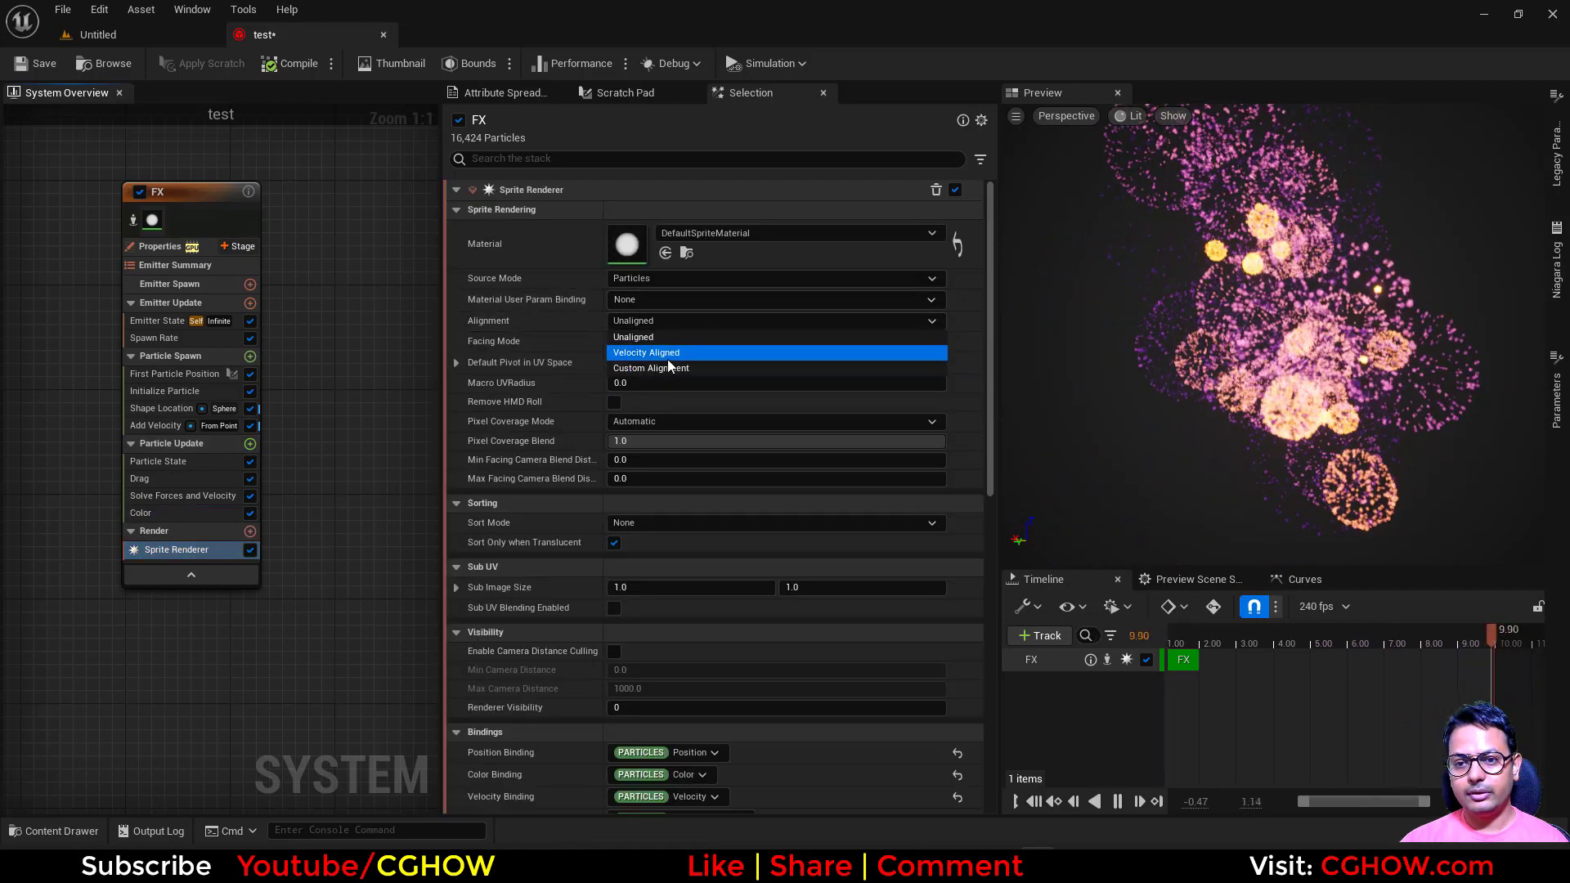
pyautogui.click(667, 358)
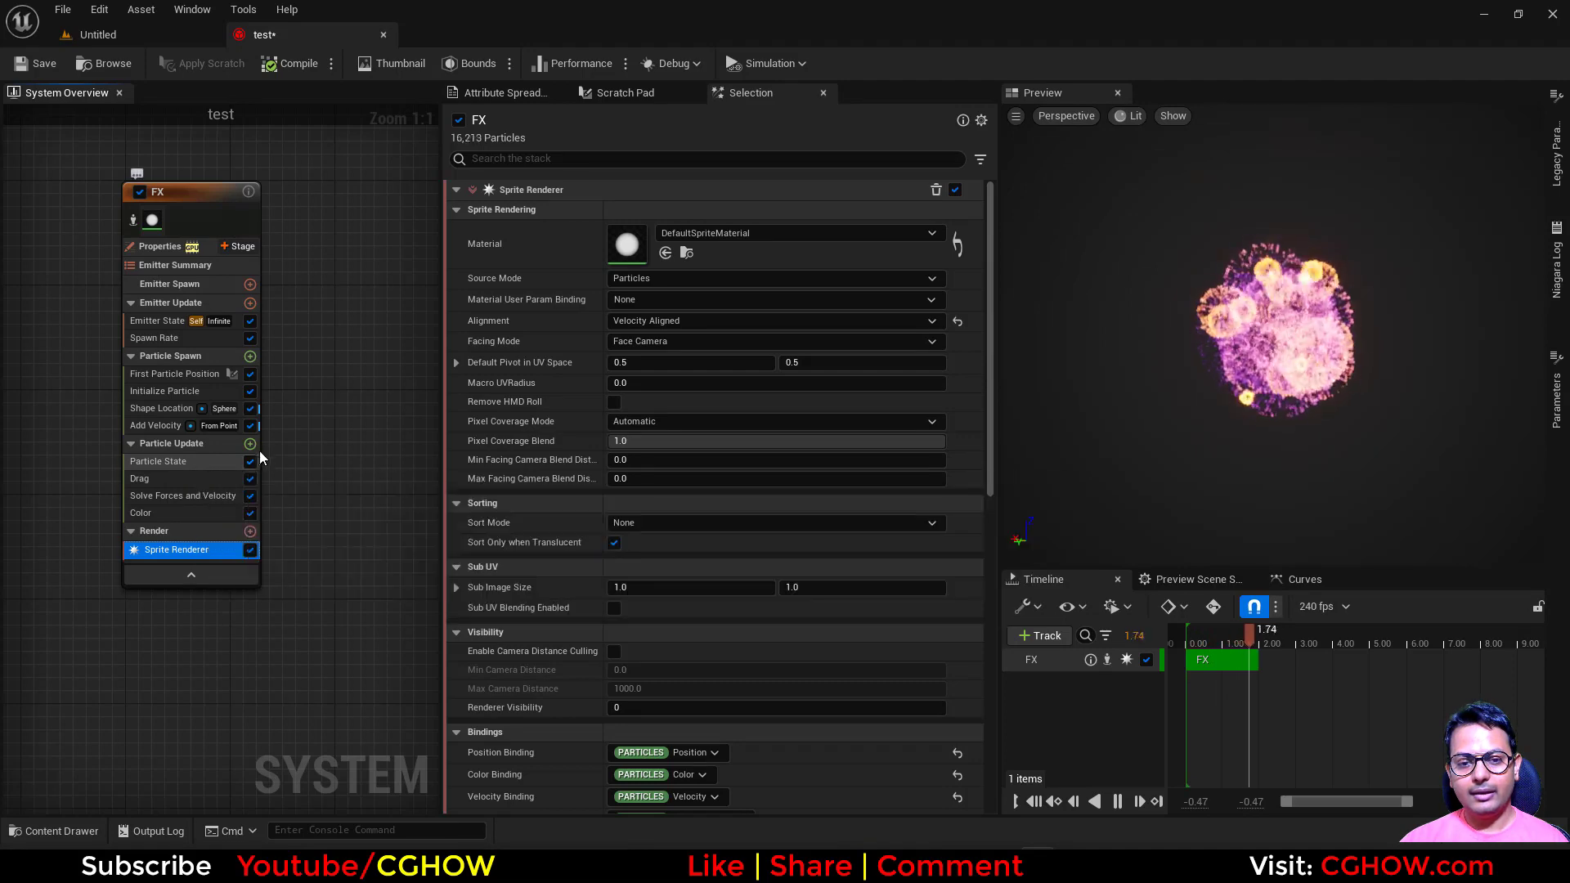
# Step: Add a Scale Sprite Size module to Particle Update with a smooth falling curve template, and move its first key to 0.5
pyautogui.click(250, 443)
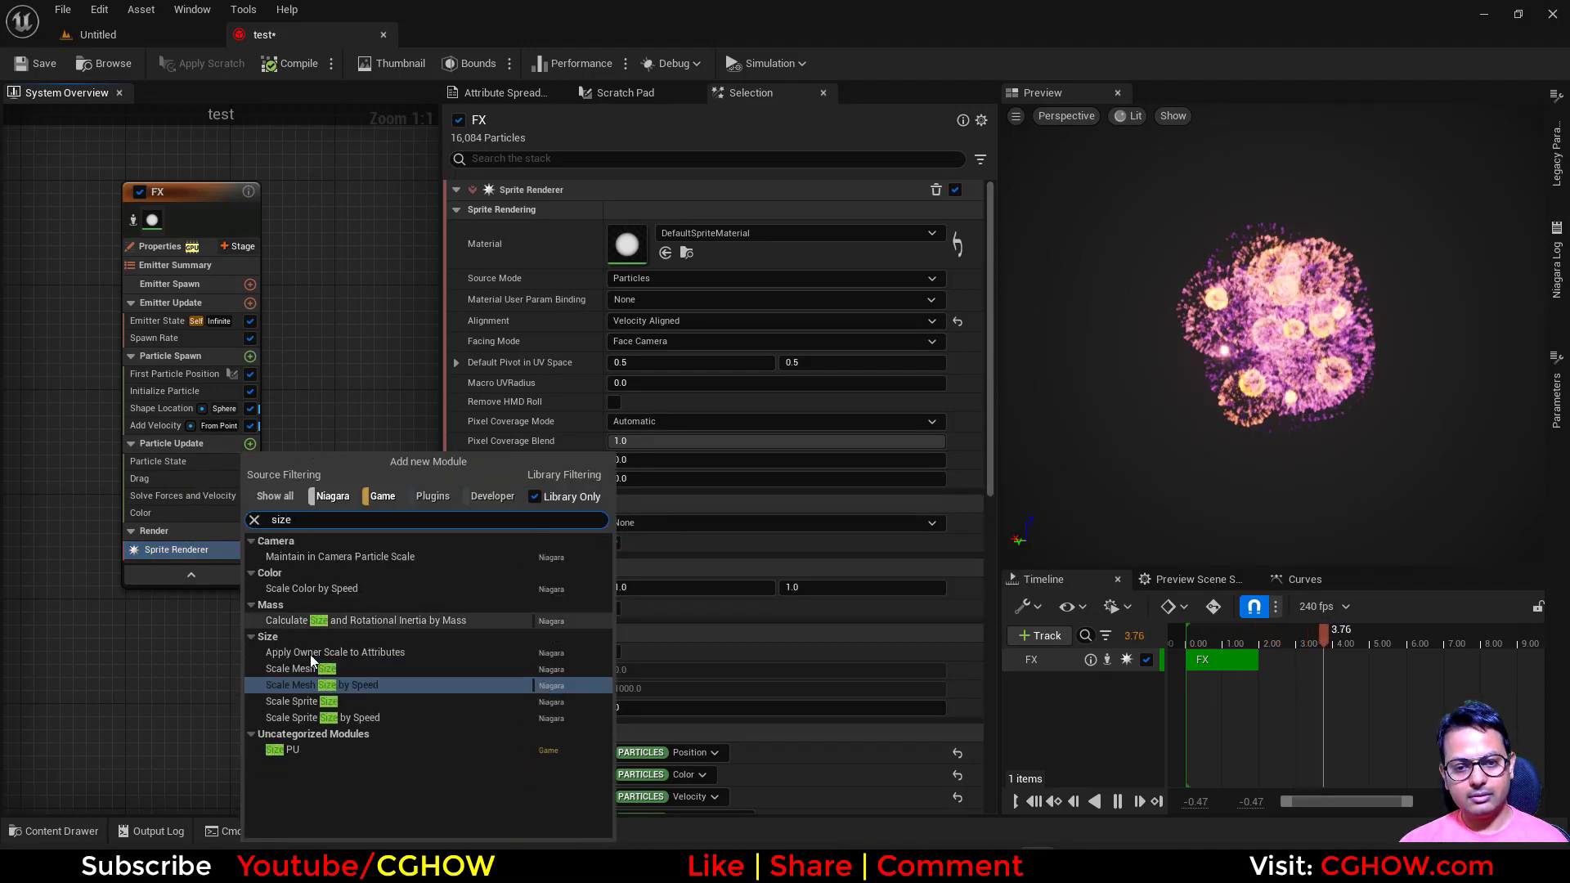
pyautogui.click(301, 701)
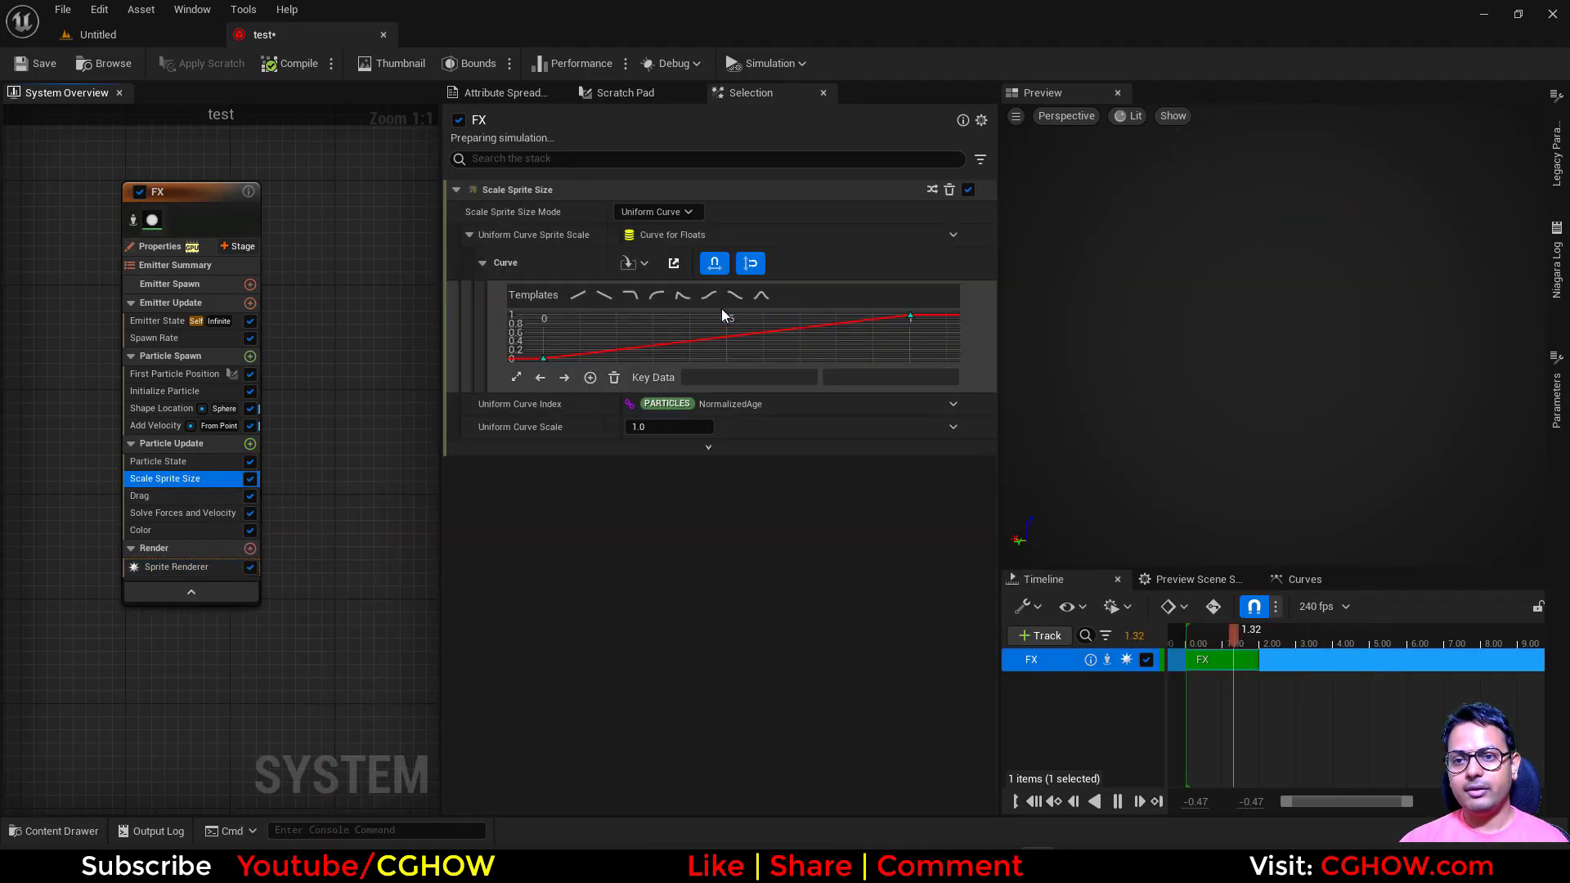
pyautogui.click(724, 294)
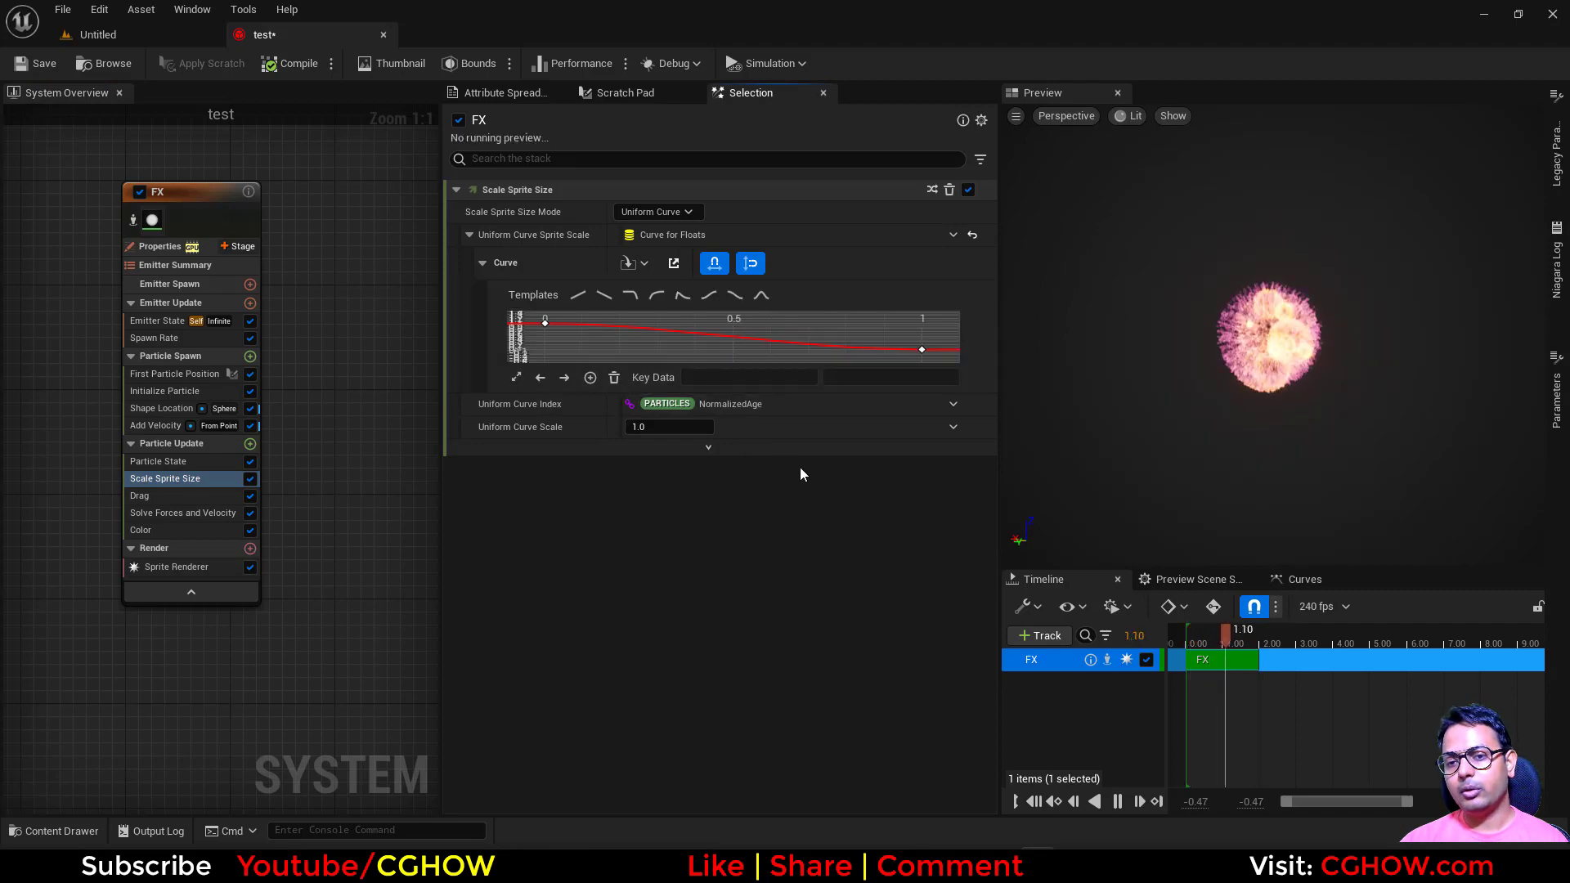
pyautogui.moveTo(544, 321); pyautogui.dragTo(733, 324)
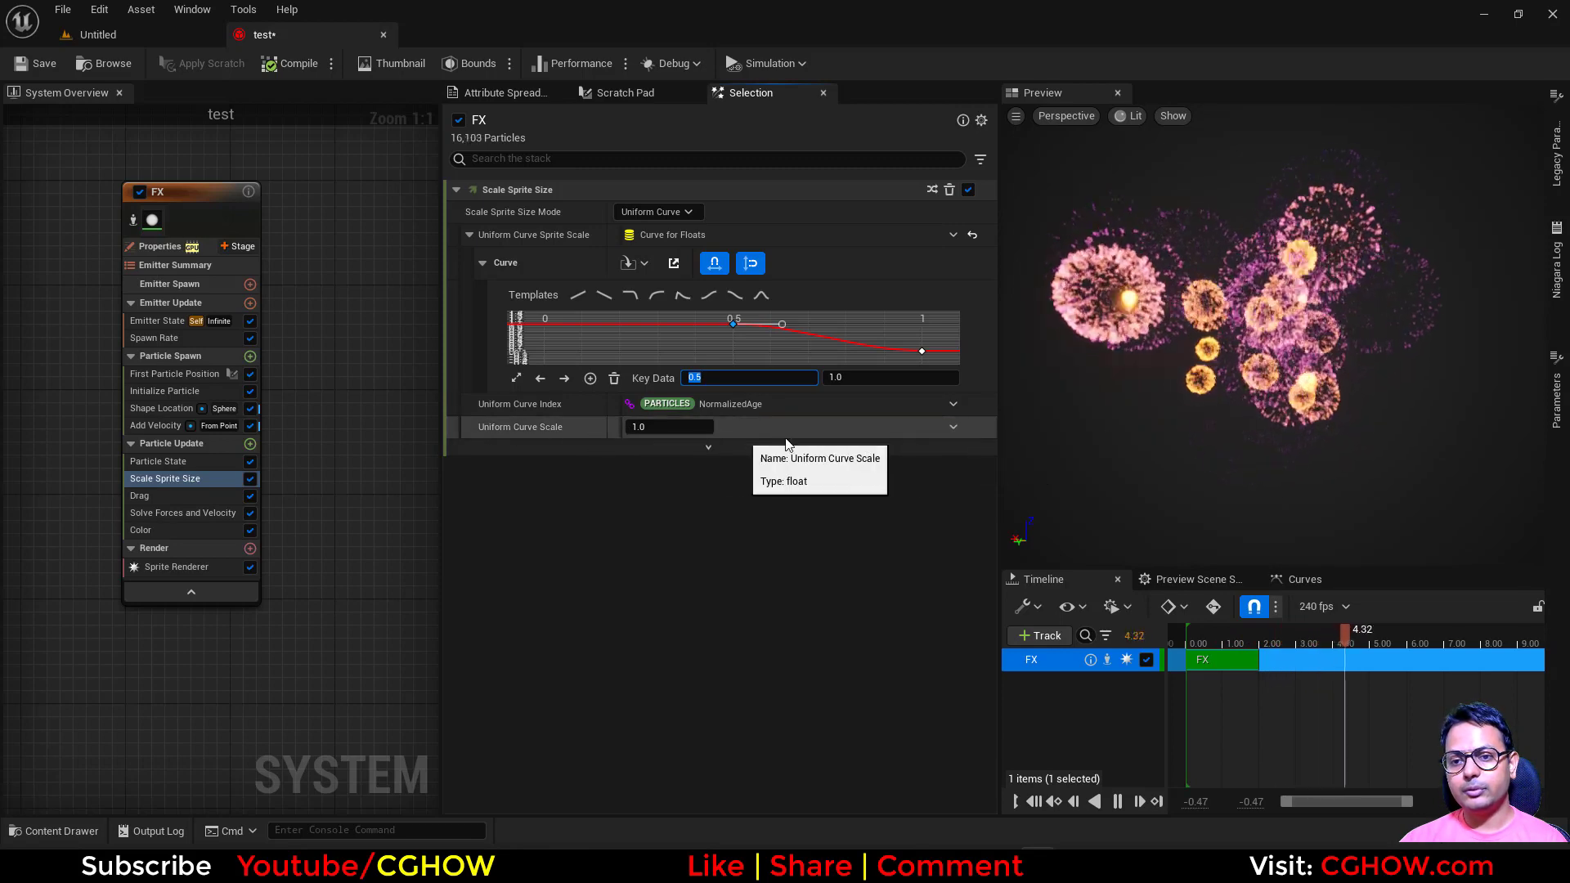
# Step: Drive the Uniform Curve Scale with a Sine input and link its Normalized Angle to Particles NormalizedAge
pyautogui.click(953, 427)
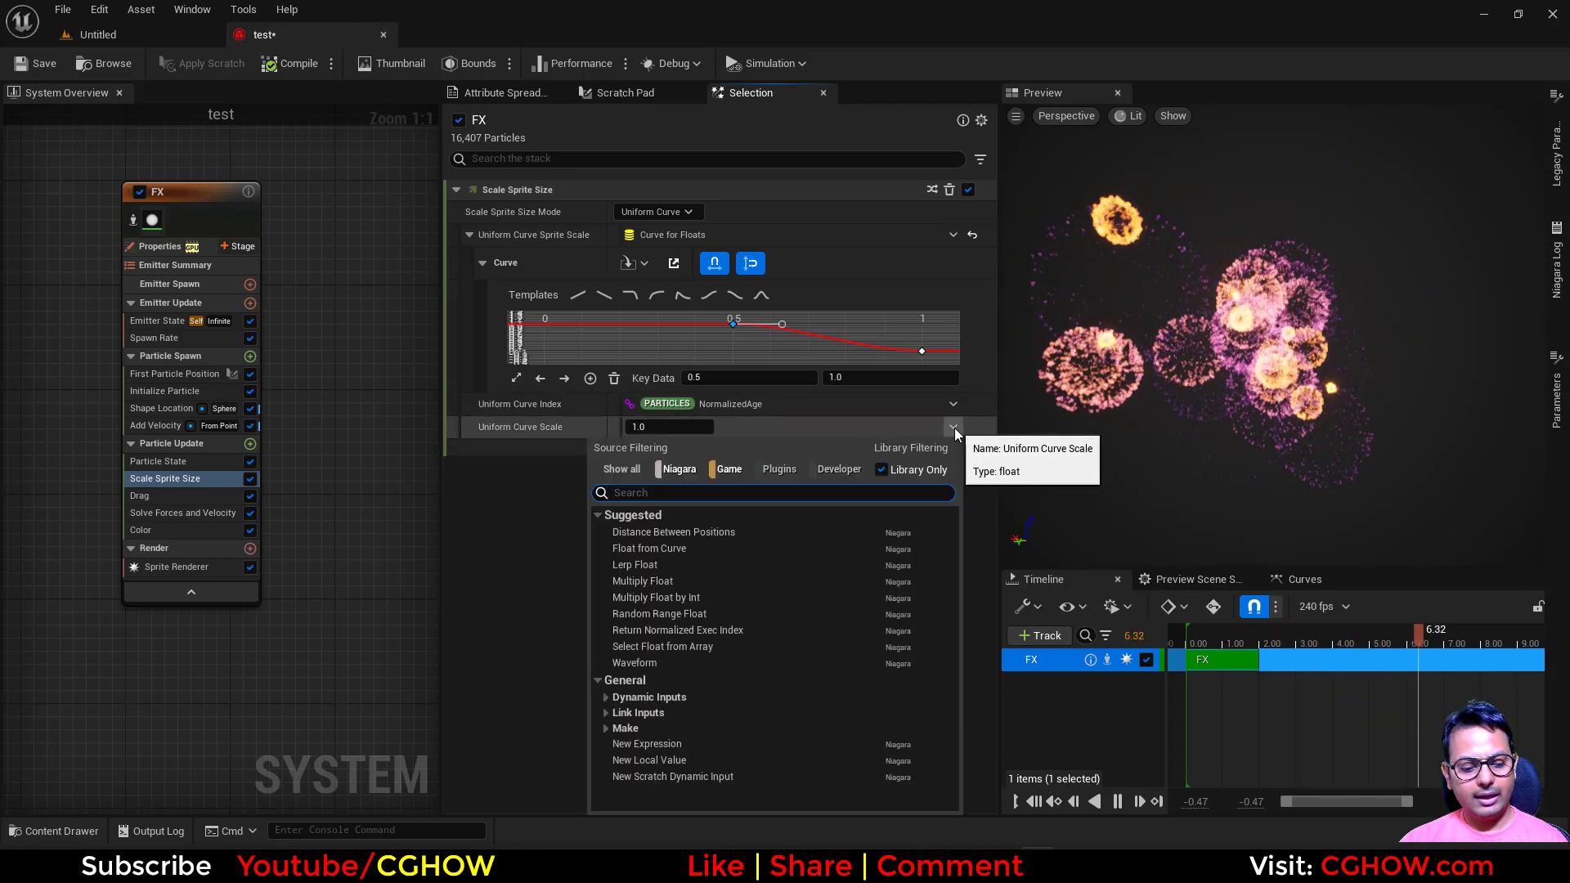
pyautogui.write('sin')
pyautogui.click(641, 602)
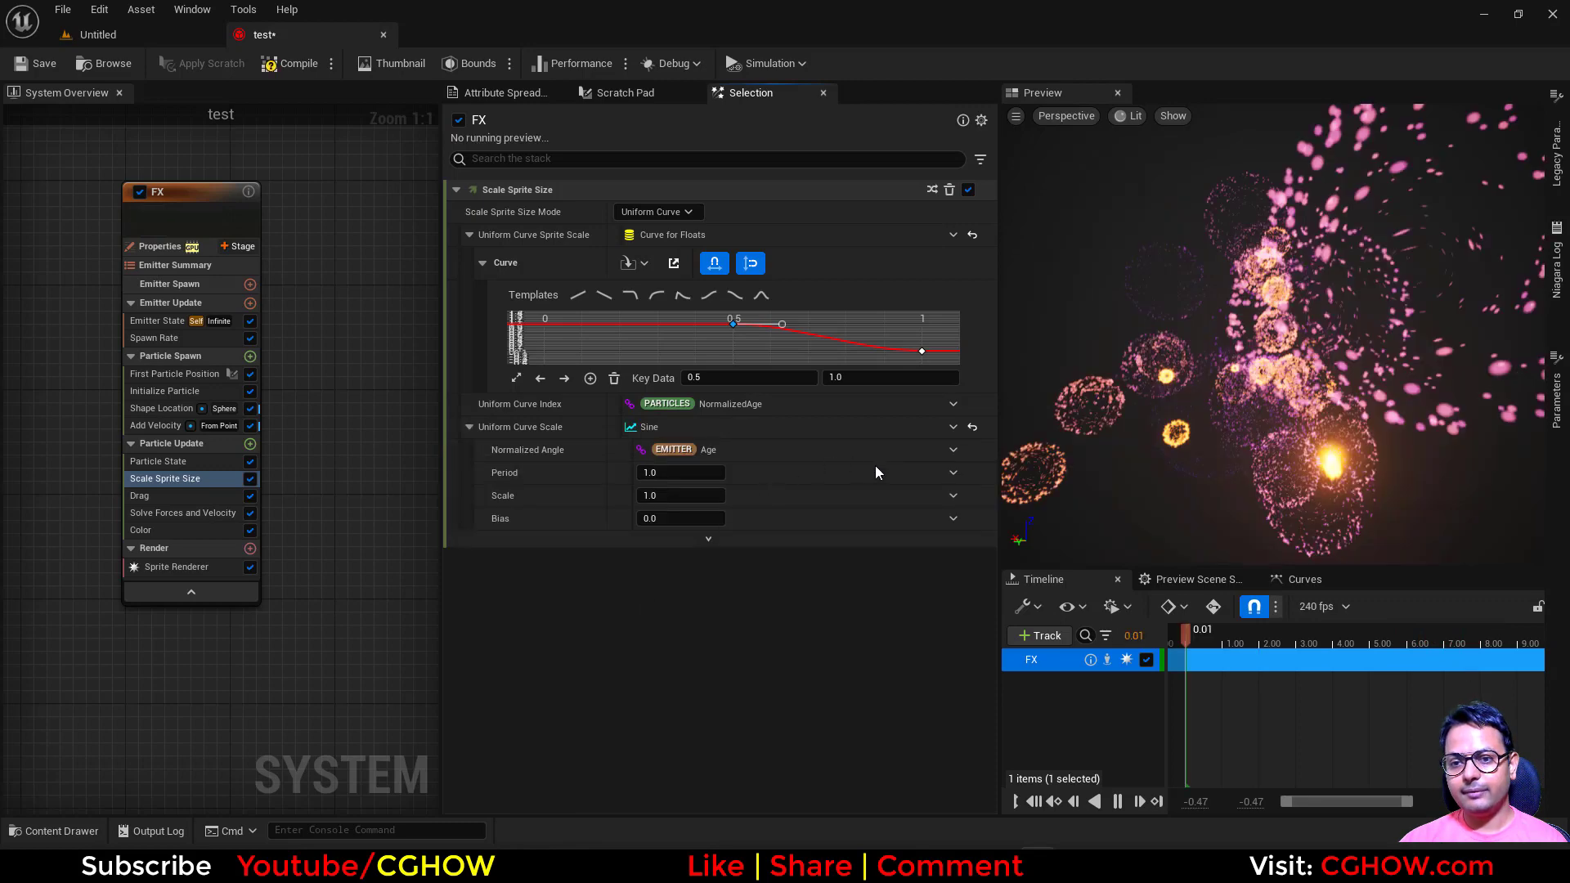
pyautogui.click(954, 450)
pyautogui.write('age')
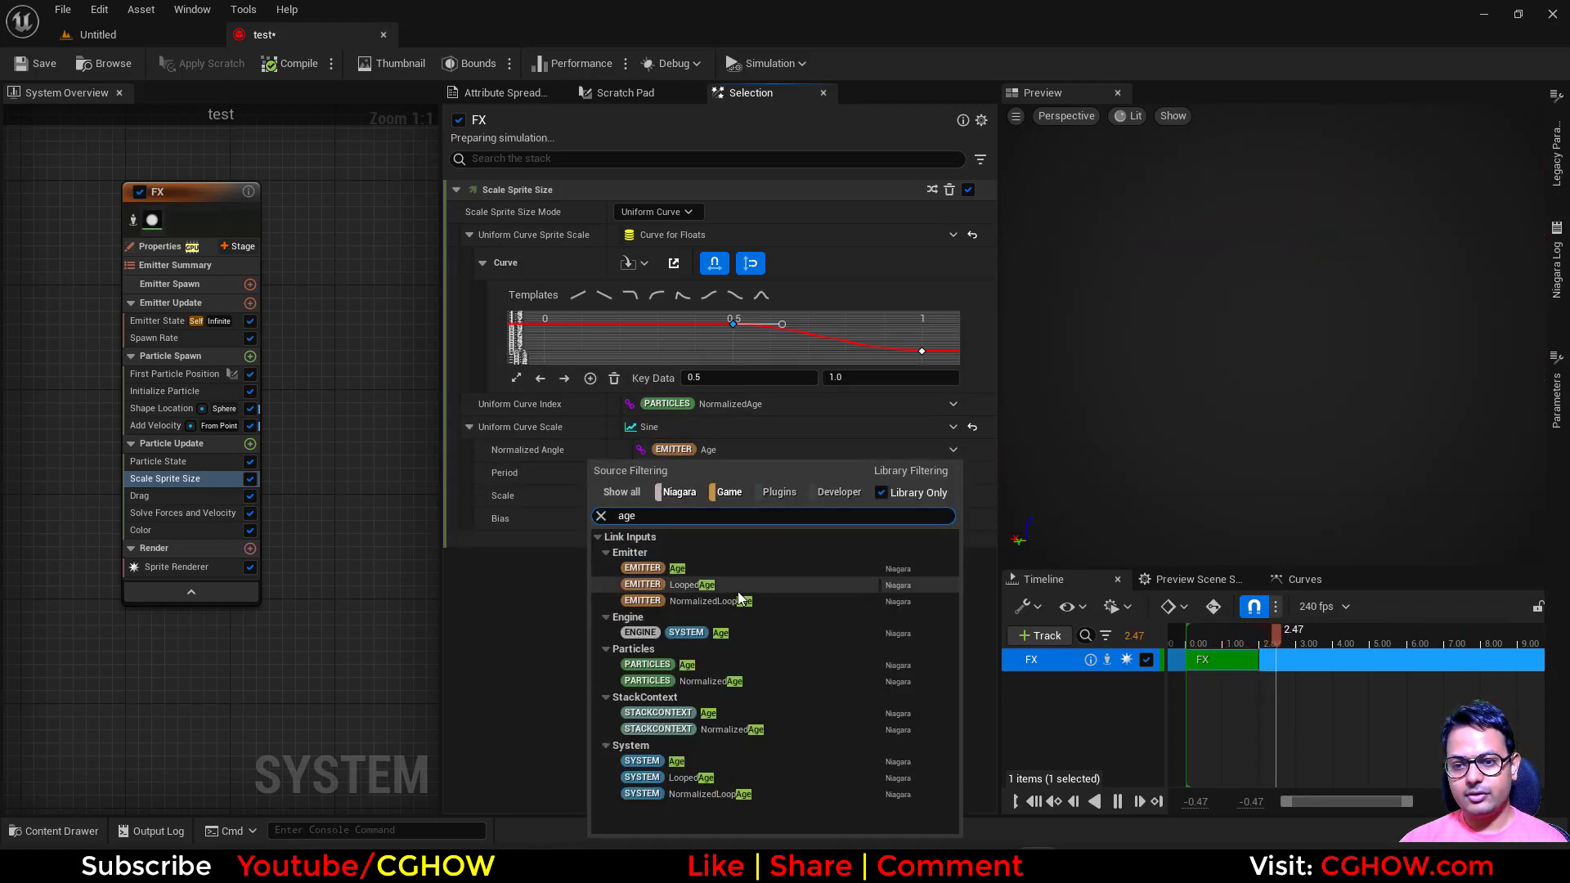
pyautogui.click(692, 680)
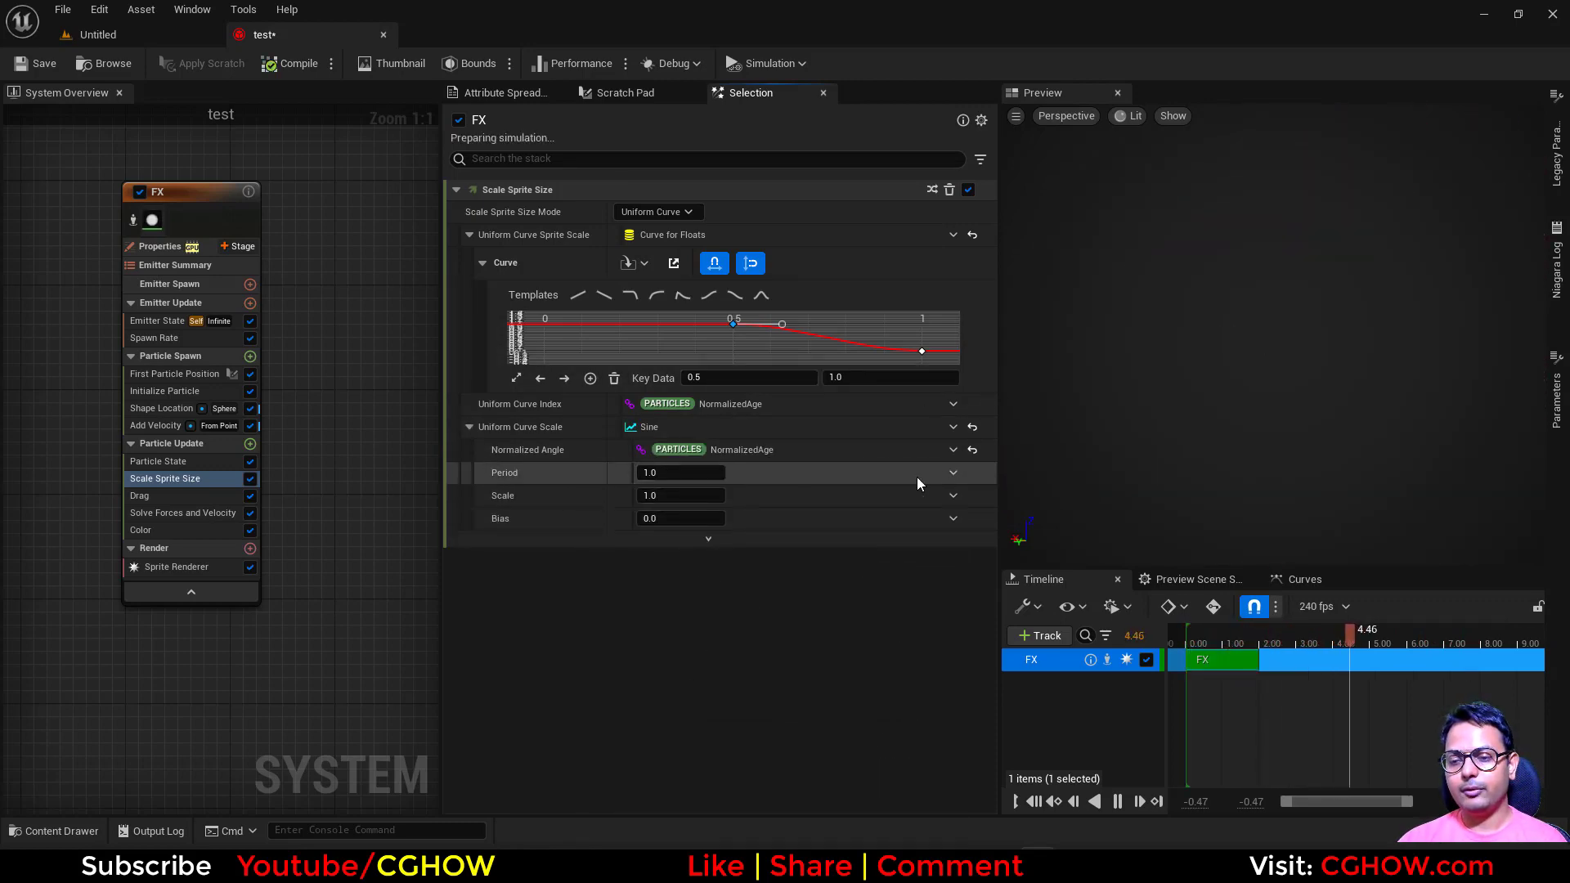
# Step: Drive the sine's Period with a Random Range Float, using minimum 1 and maximum 2
pyautogui.click(952, 474)
pyautogui.write('uni')
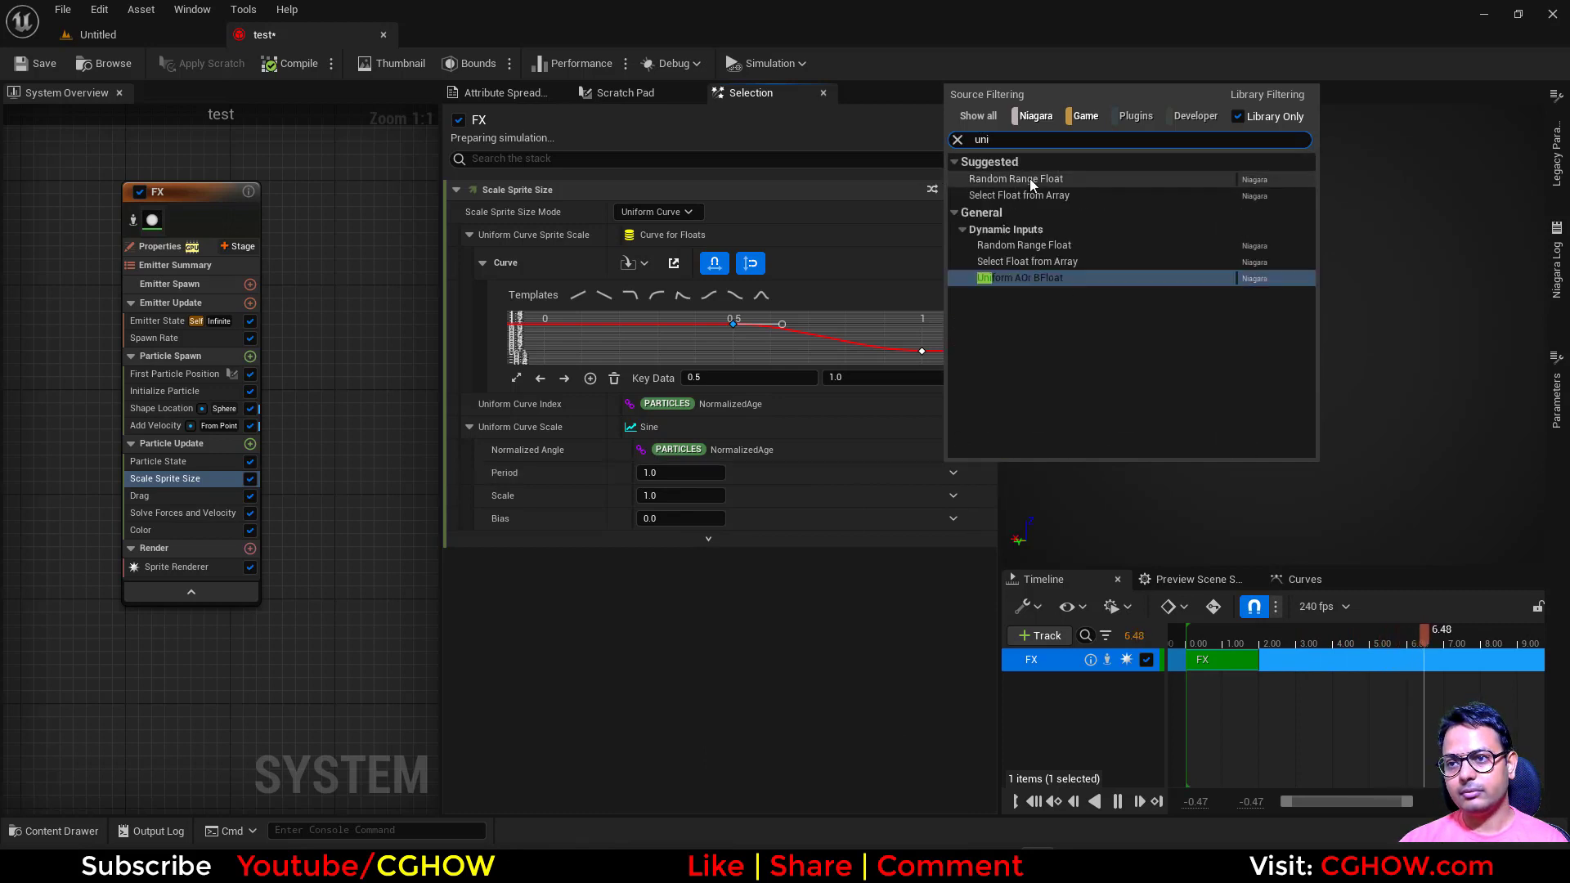
pyautogui.click(1029, 178)
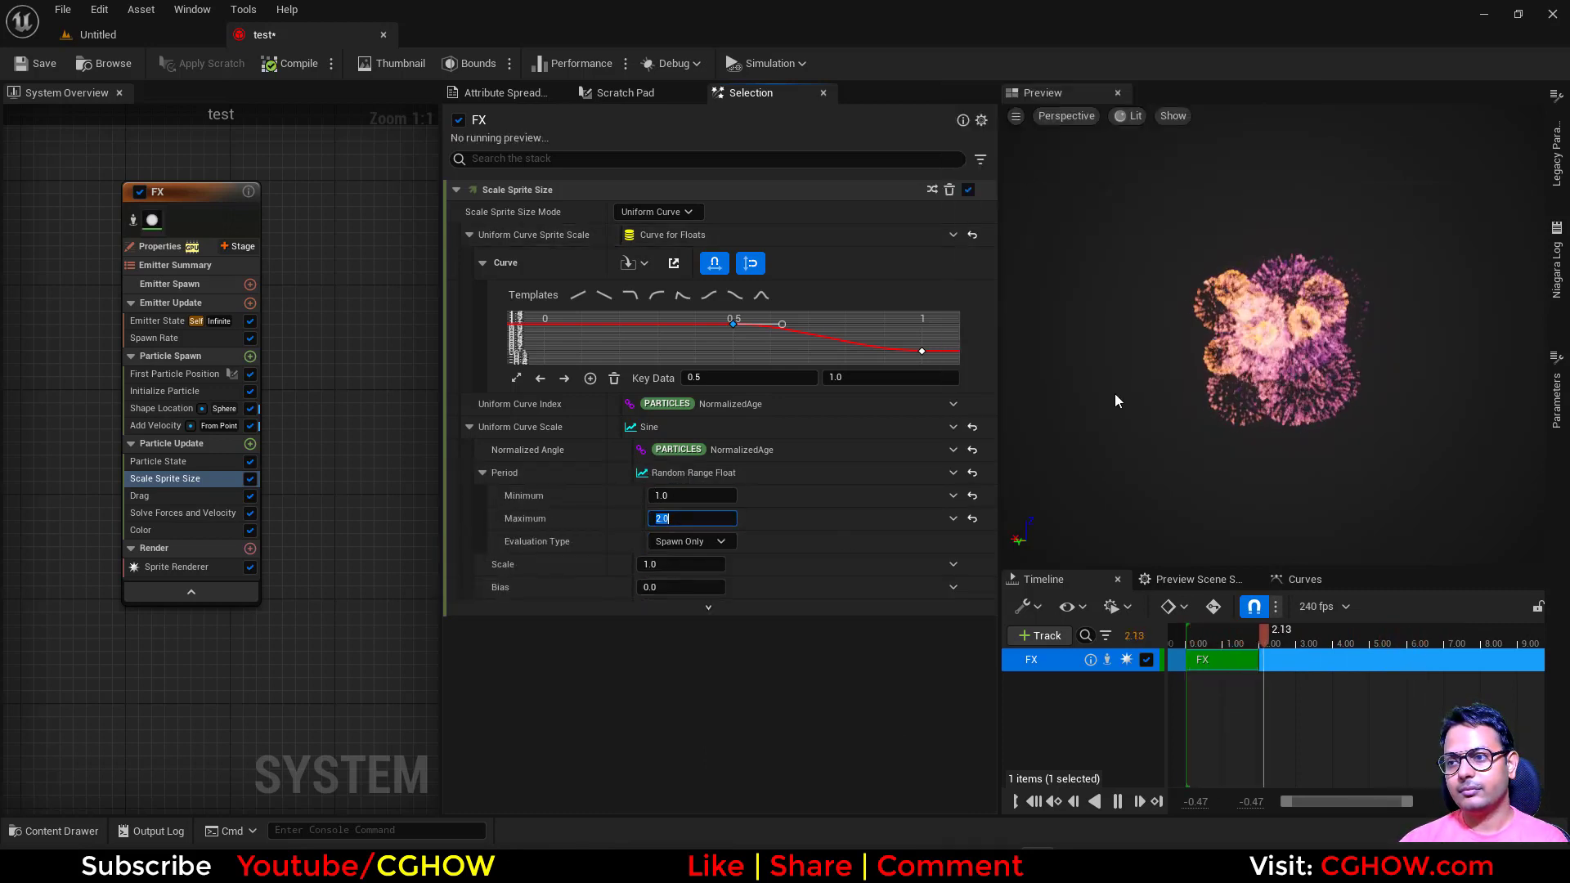
# Step: Set the sine's Bias to 1 and the random period's minimum to 0.2
pyautogui.click(667, 587)
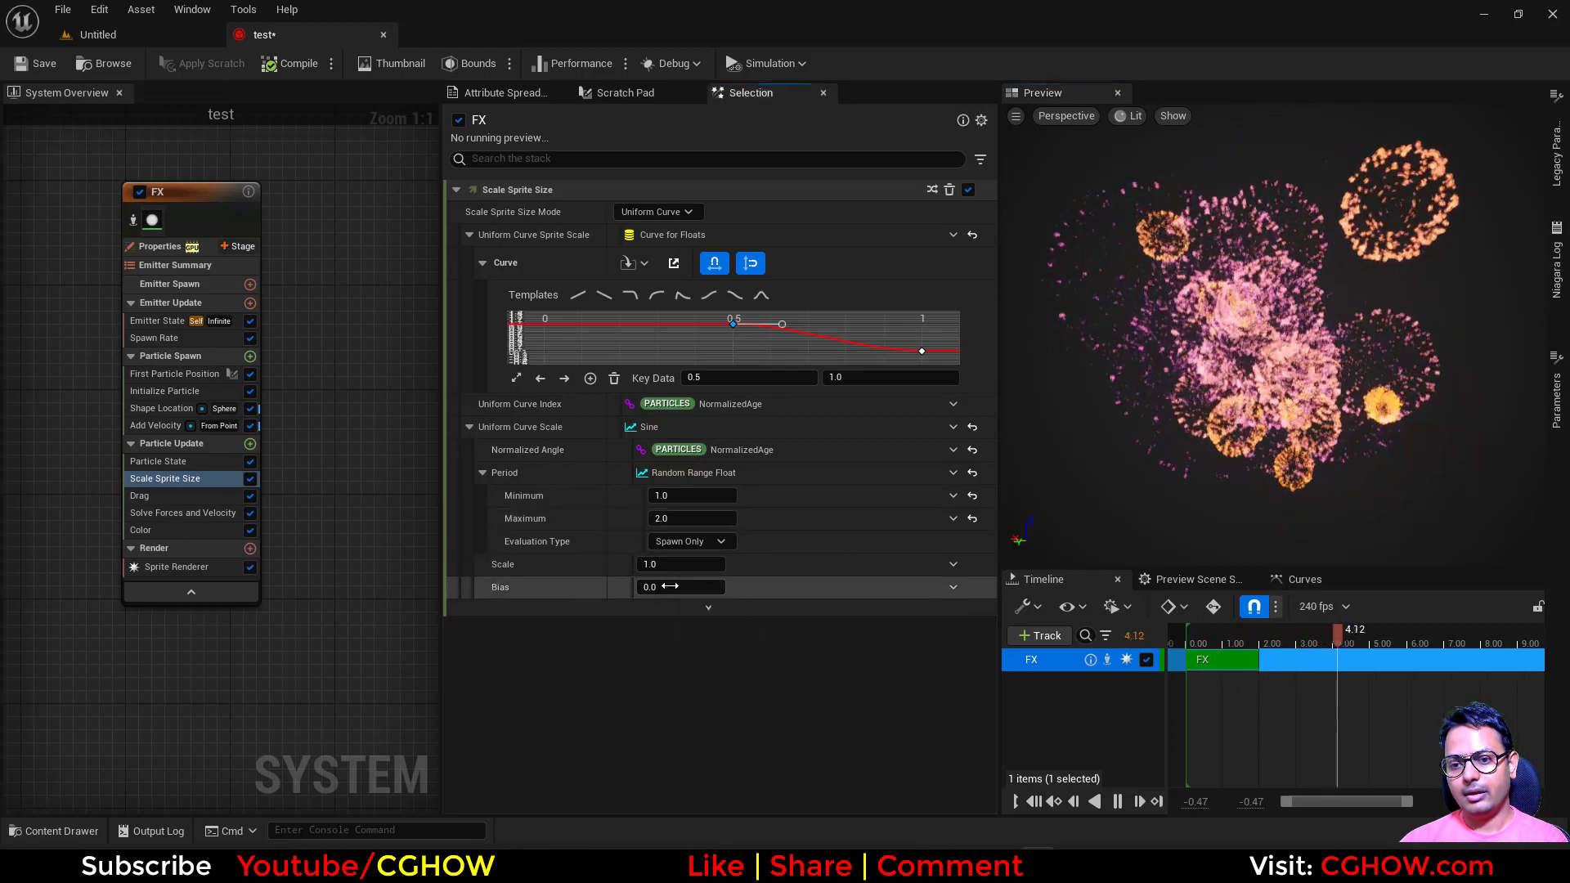
pyautogui.write('1')
pyautogui.press('Return')
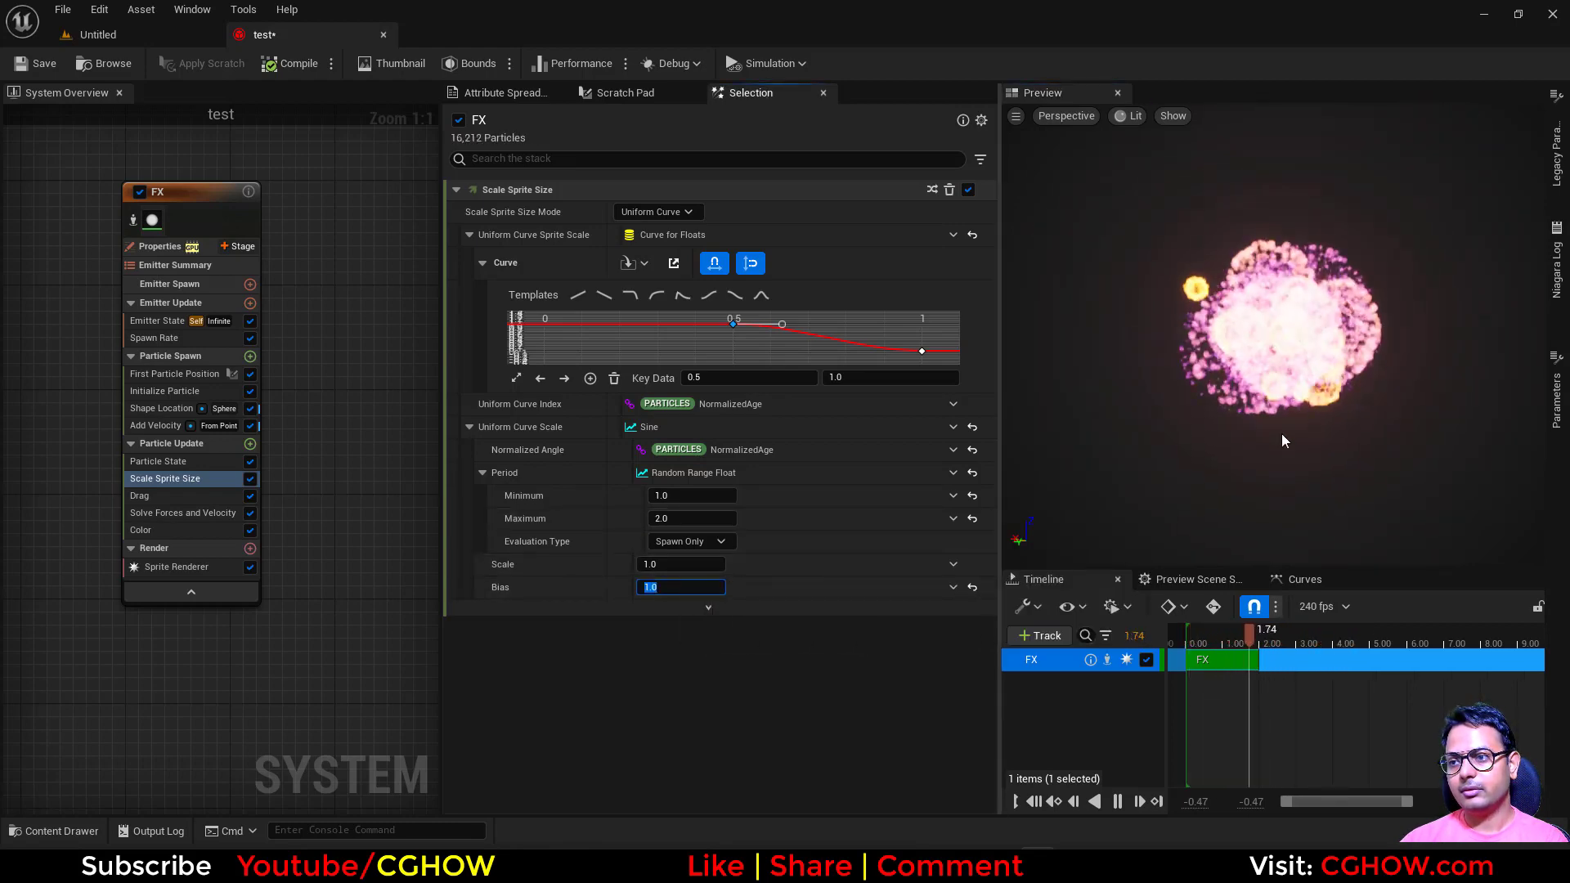
pyautogui.click(690, 496)
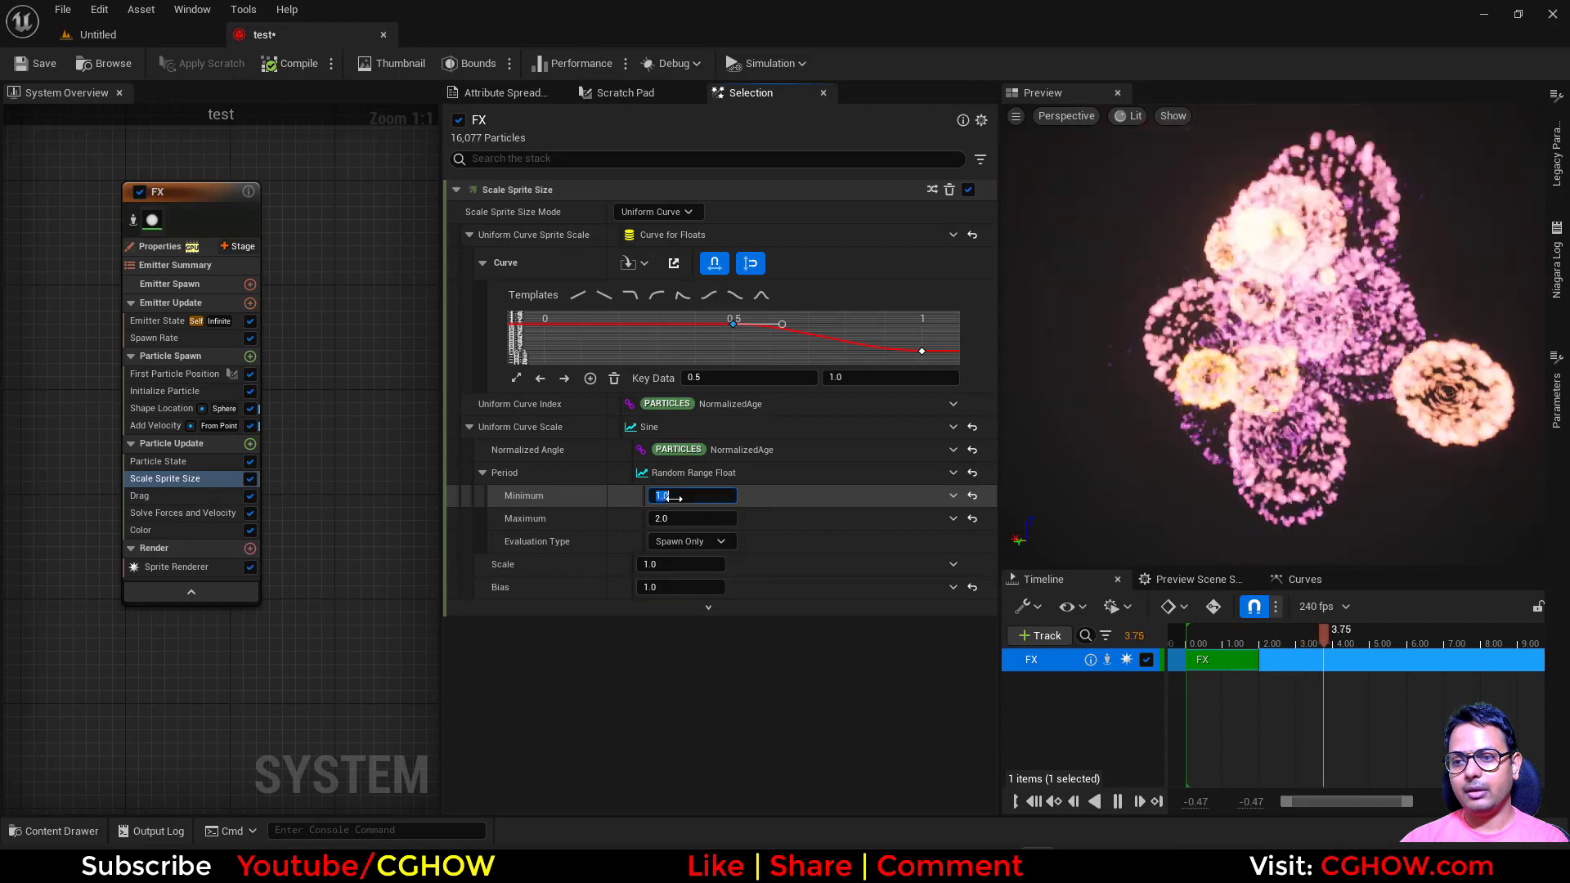
pyautogui.write('.2')
pyautogui.press('Return')
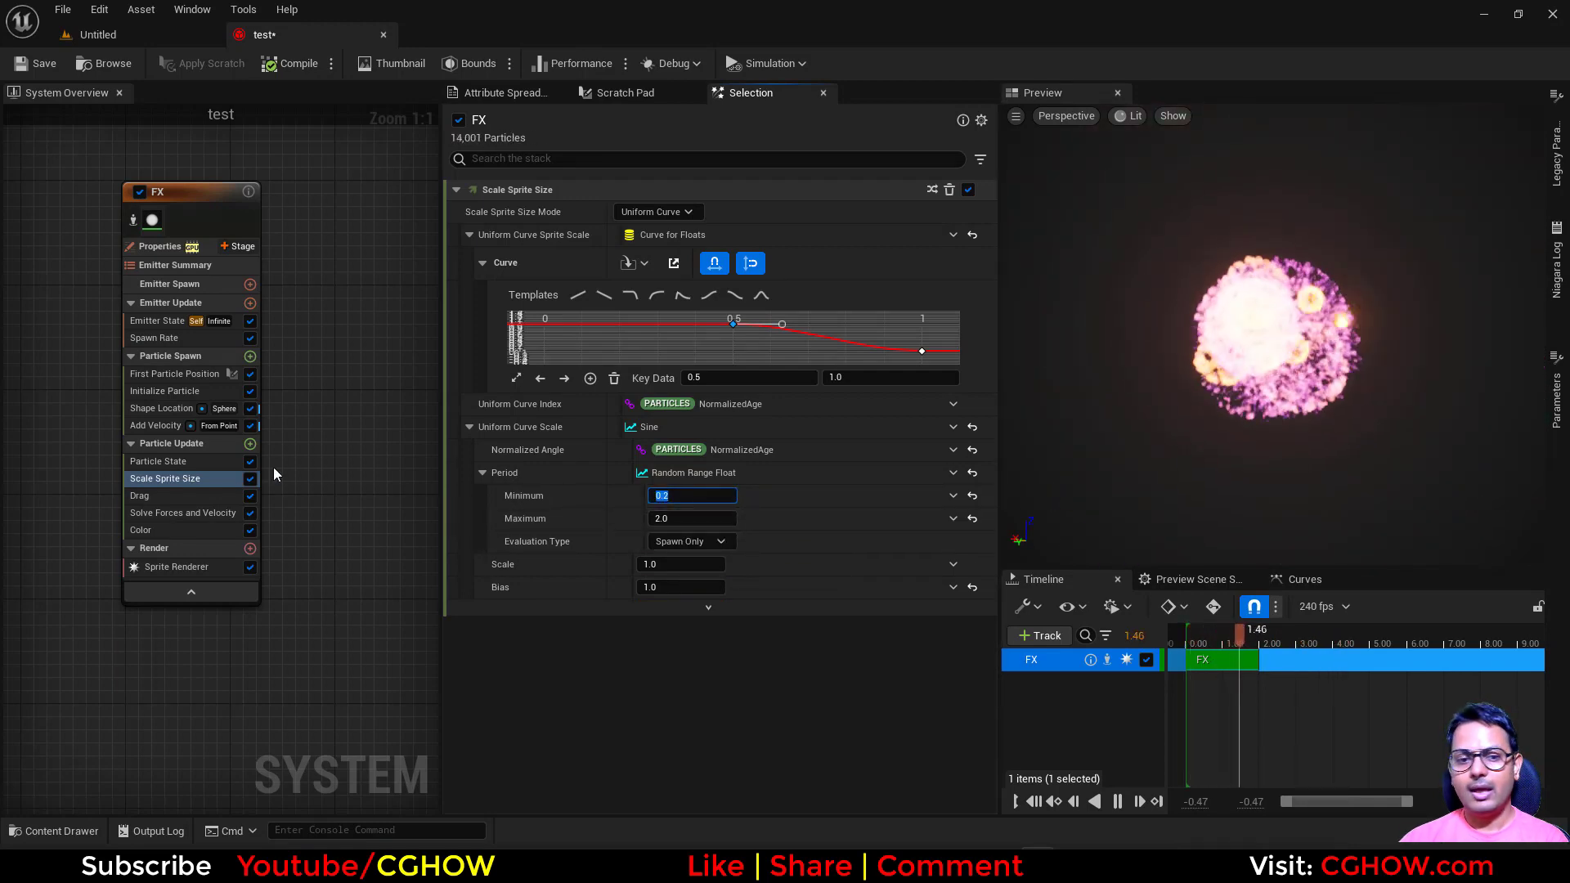
# Step: Duplicate the Scale Sprite Size module and set the copy's scale mode to Non-Uniform Curve
pyautogui.click(167, 482)
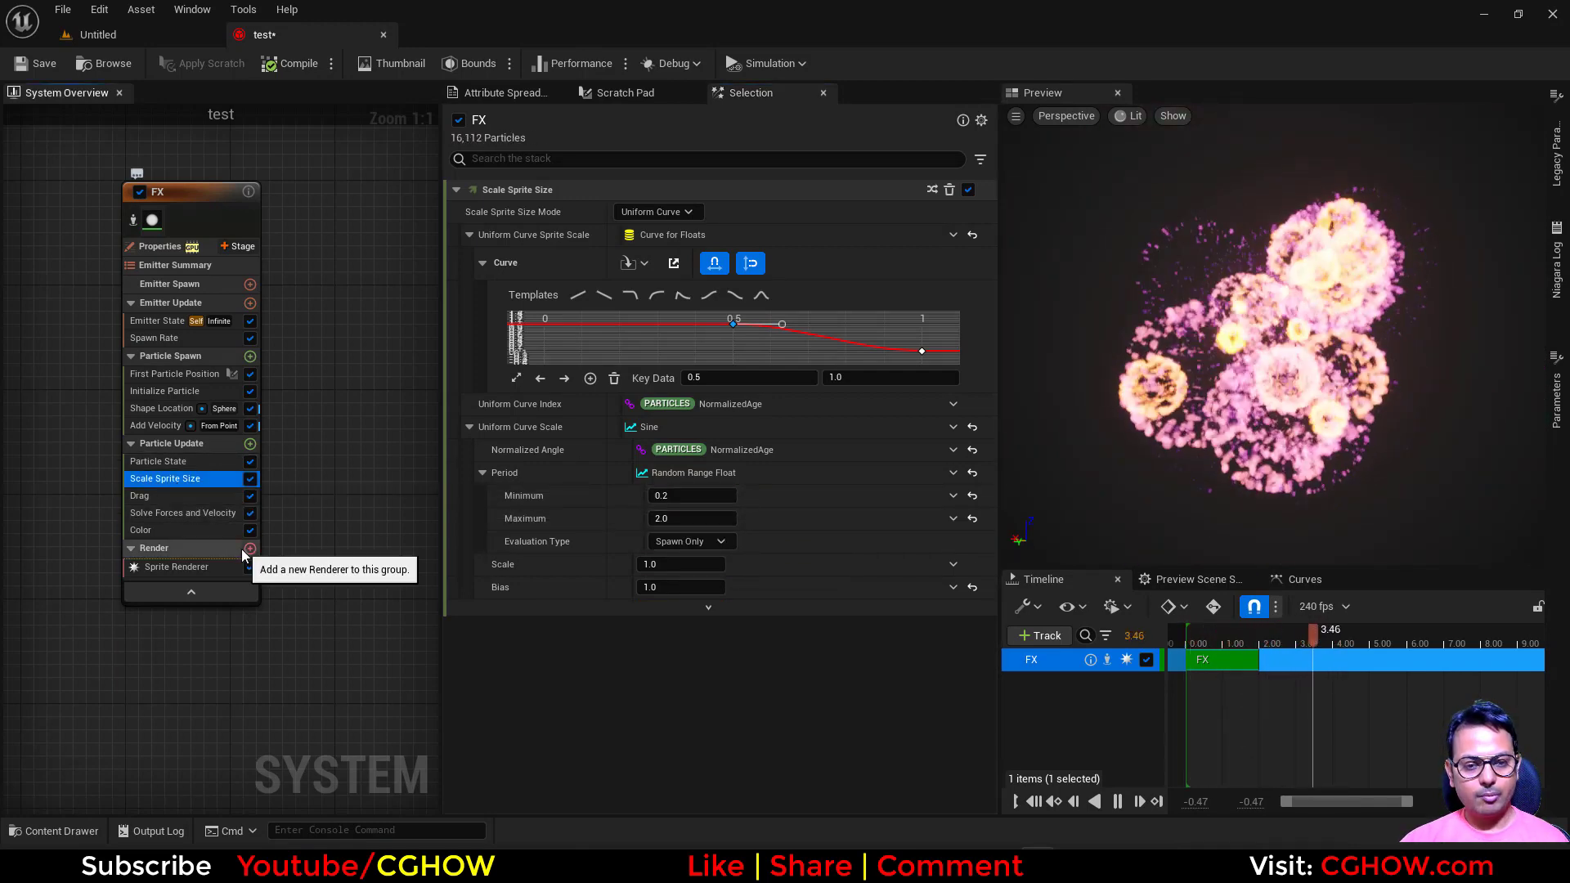
pyautogui.click(197, 497)
pyautogui.click(652, 212)
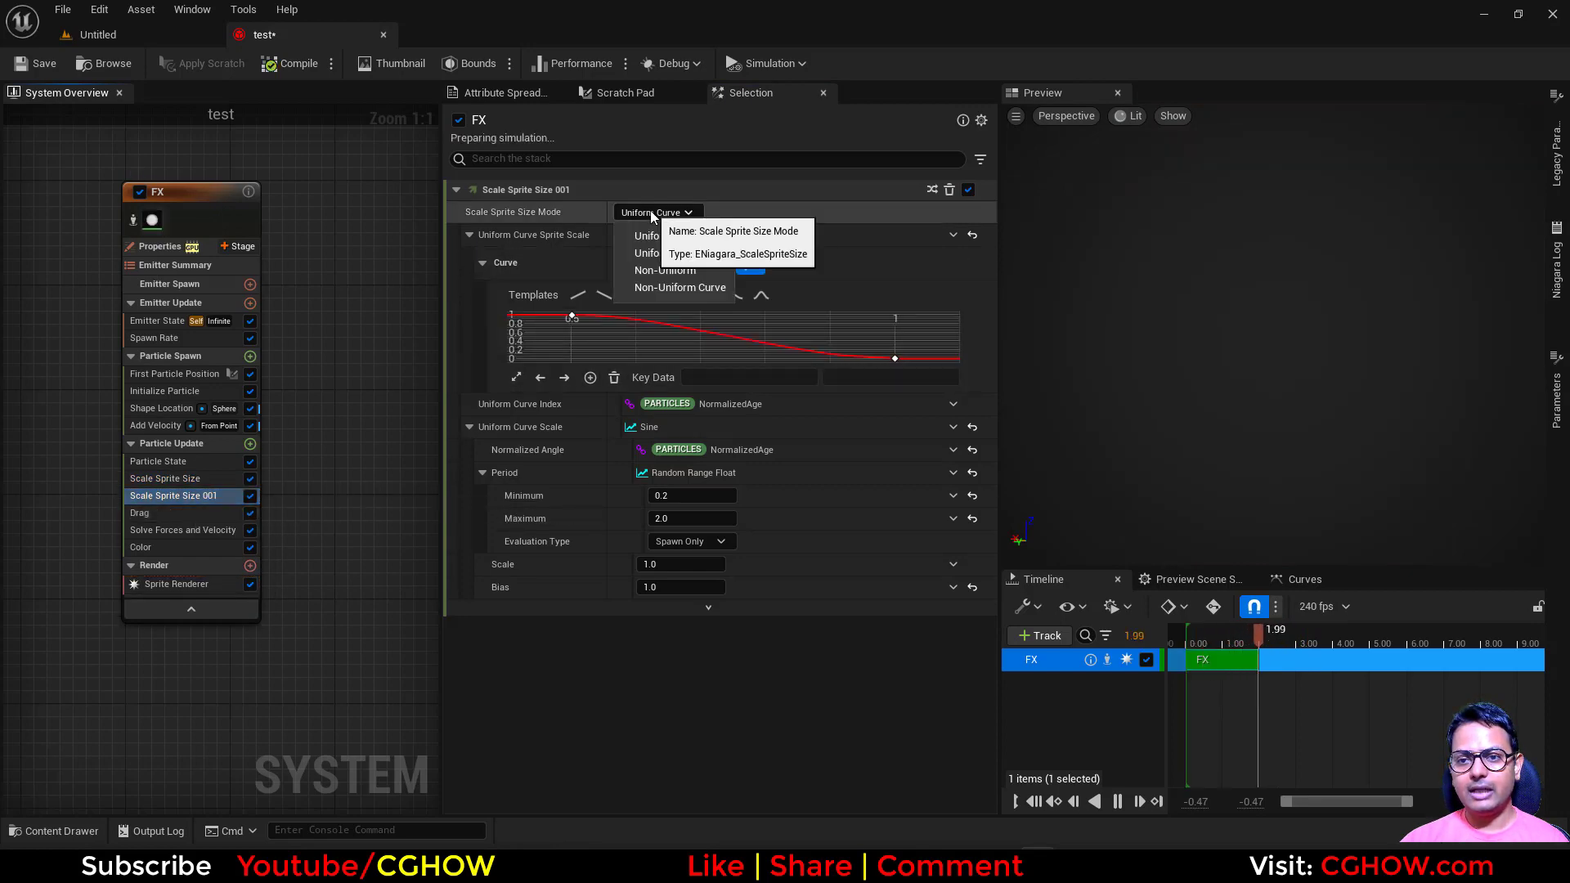
pyautogui.click(679, 287)
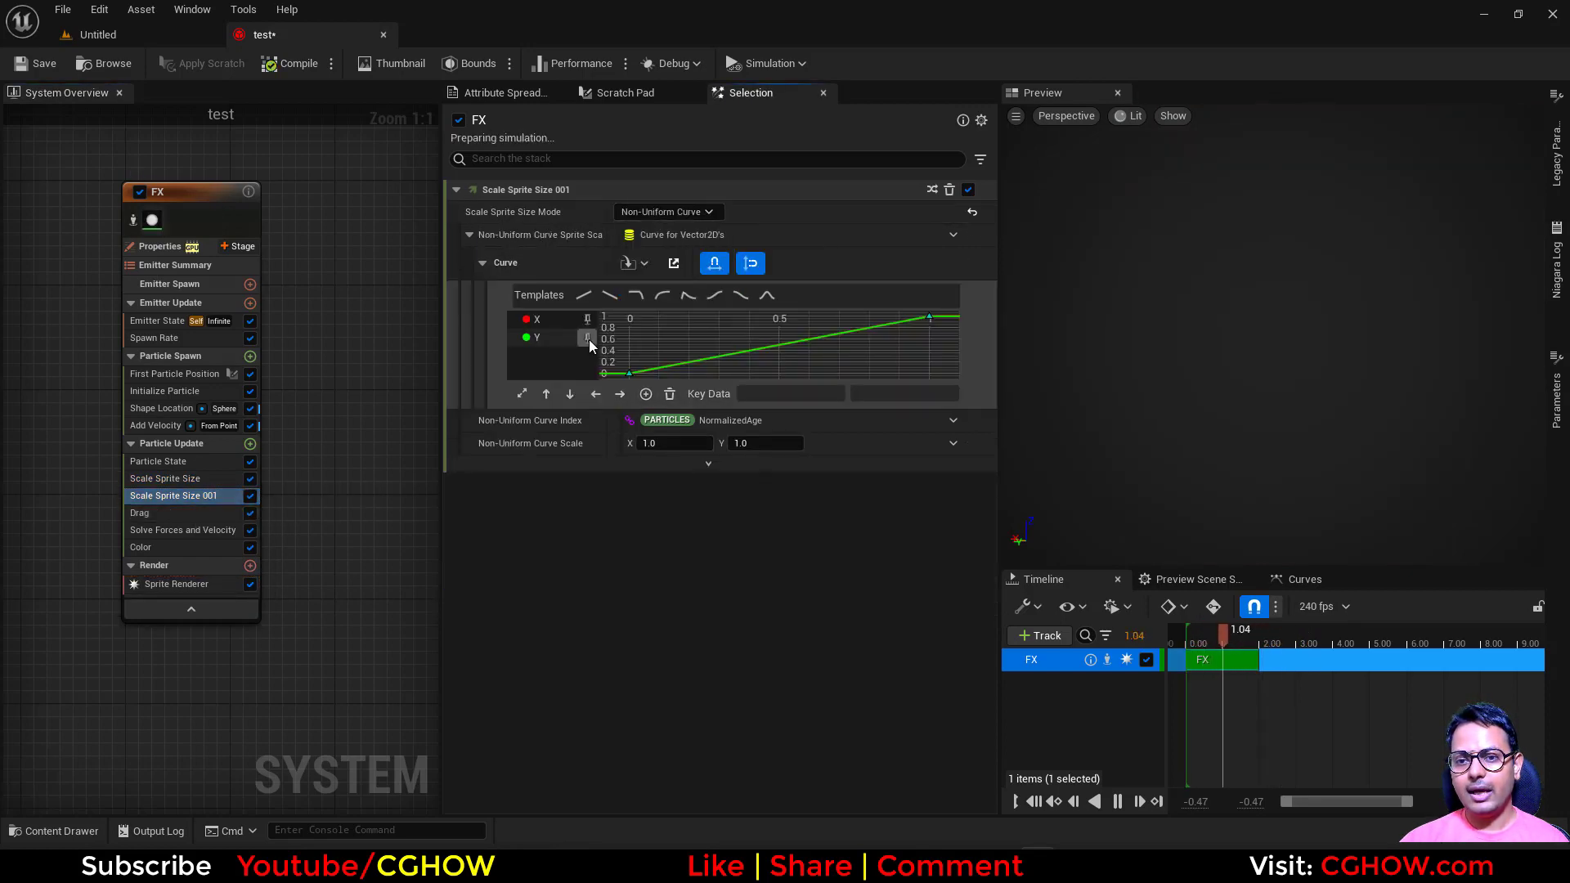
# Step: Isolate the X curve of the duplicated Scale Sprite Size module and set its first key's value to 1
pyautogui.click(565, 320)
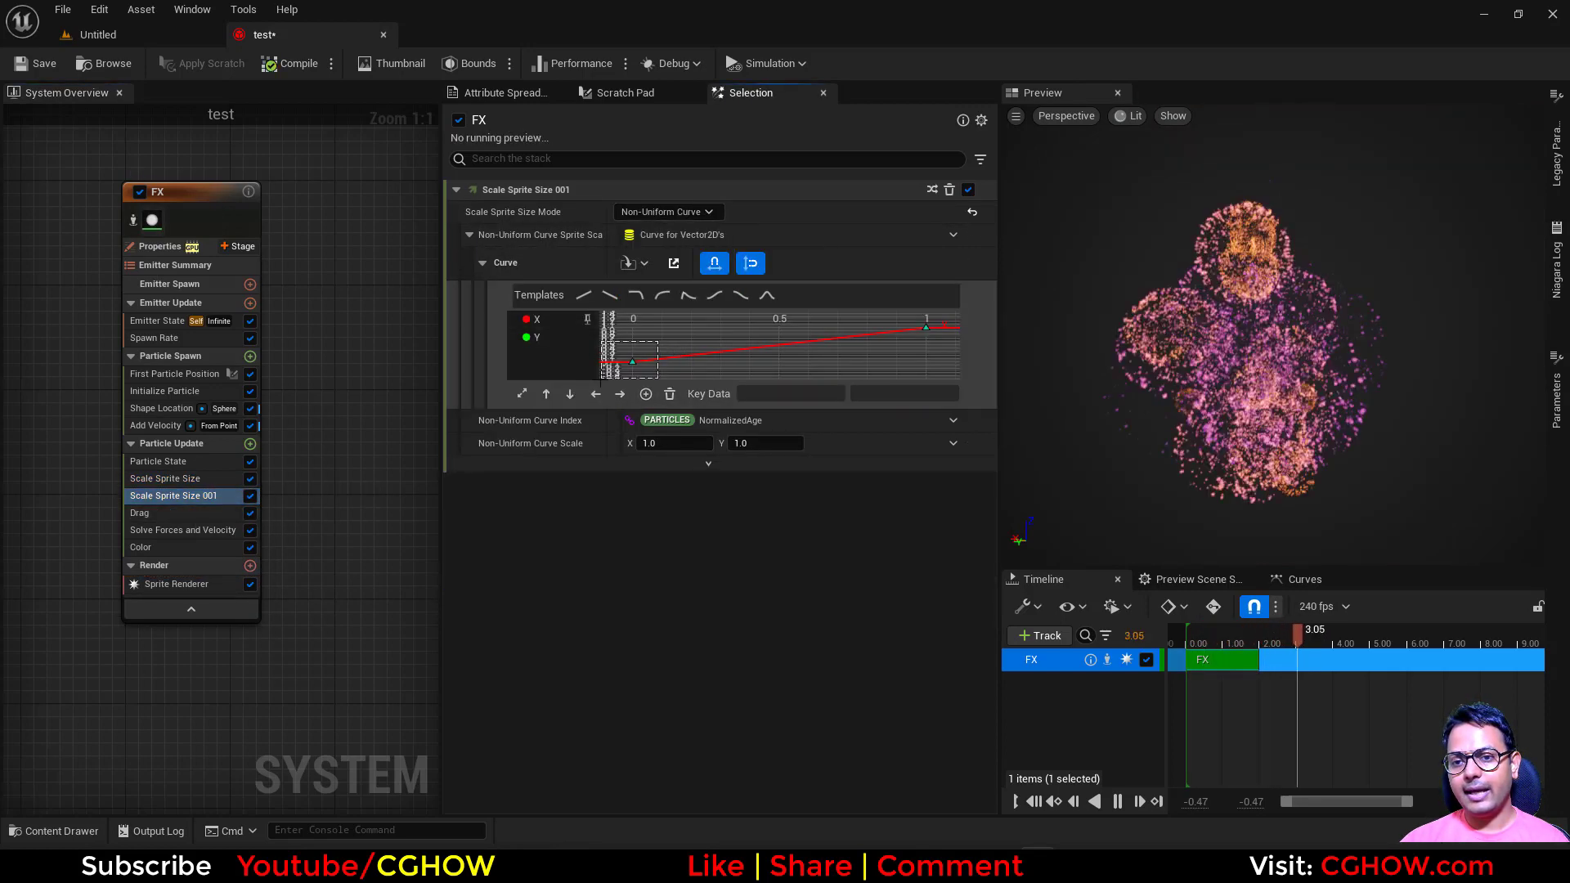
pyautogui.moveTo(658, 378); pyautogui.dragTo(734, 383)
pyautogui.click(888, 398)
pyautogui.write('1')
pyautogui.press('Return')
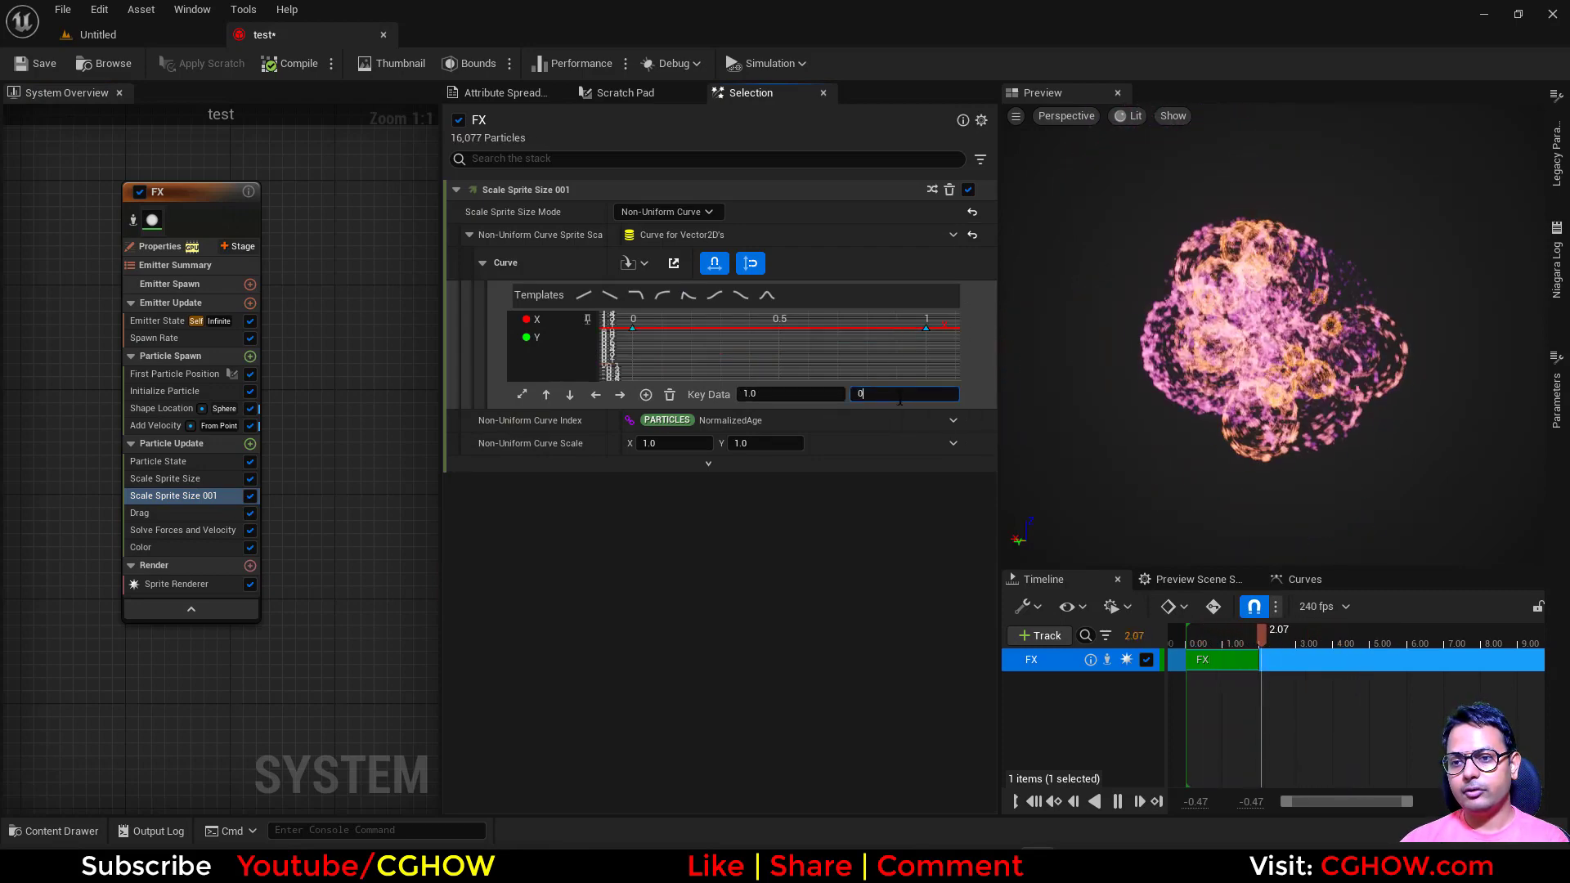
# Step: Isolate the Y curve of the duplicated Scale Sprite Size module and set its first key's value to 10
pyautogui.click(582, 344)
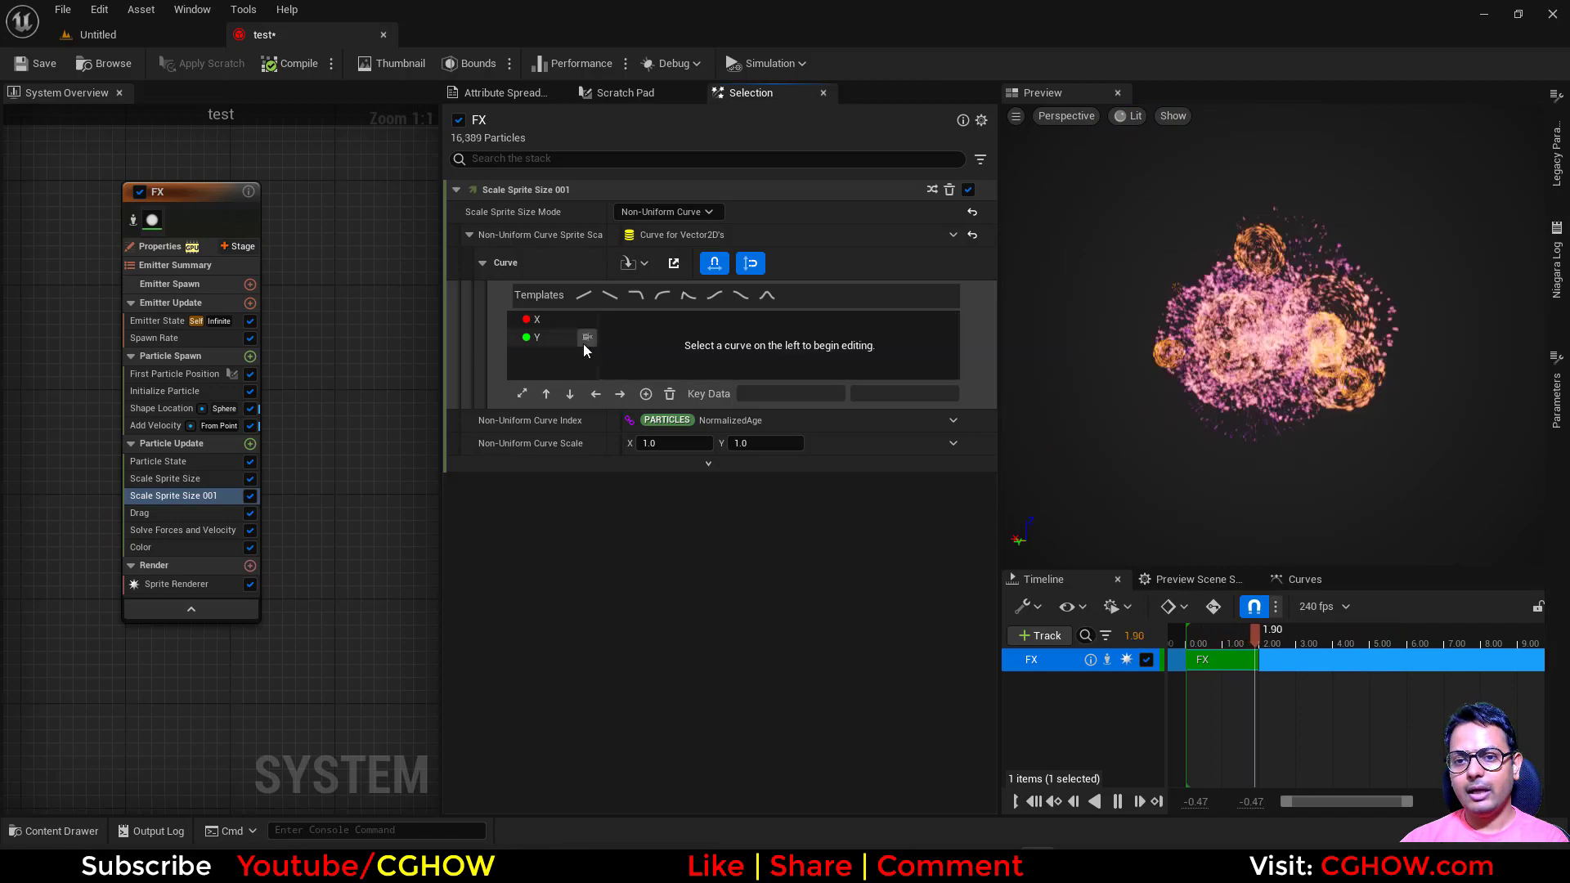
pyautogui.moveTo(616, 371); pyautogui.dragTo(665, 346)
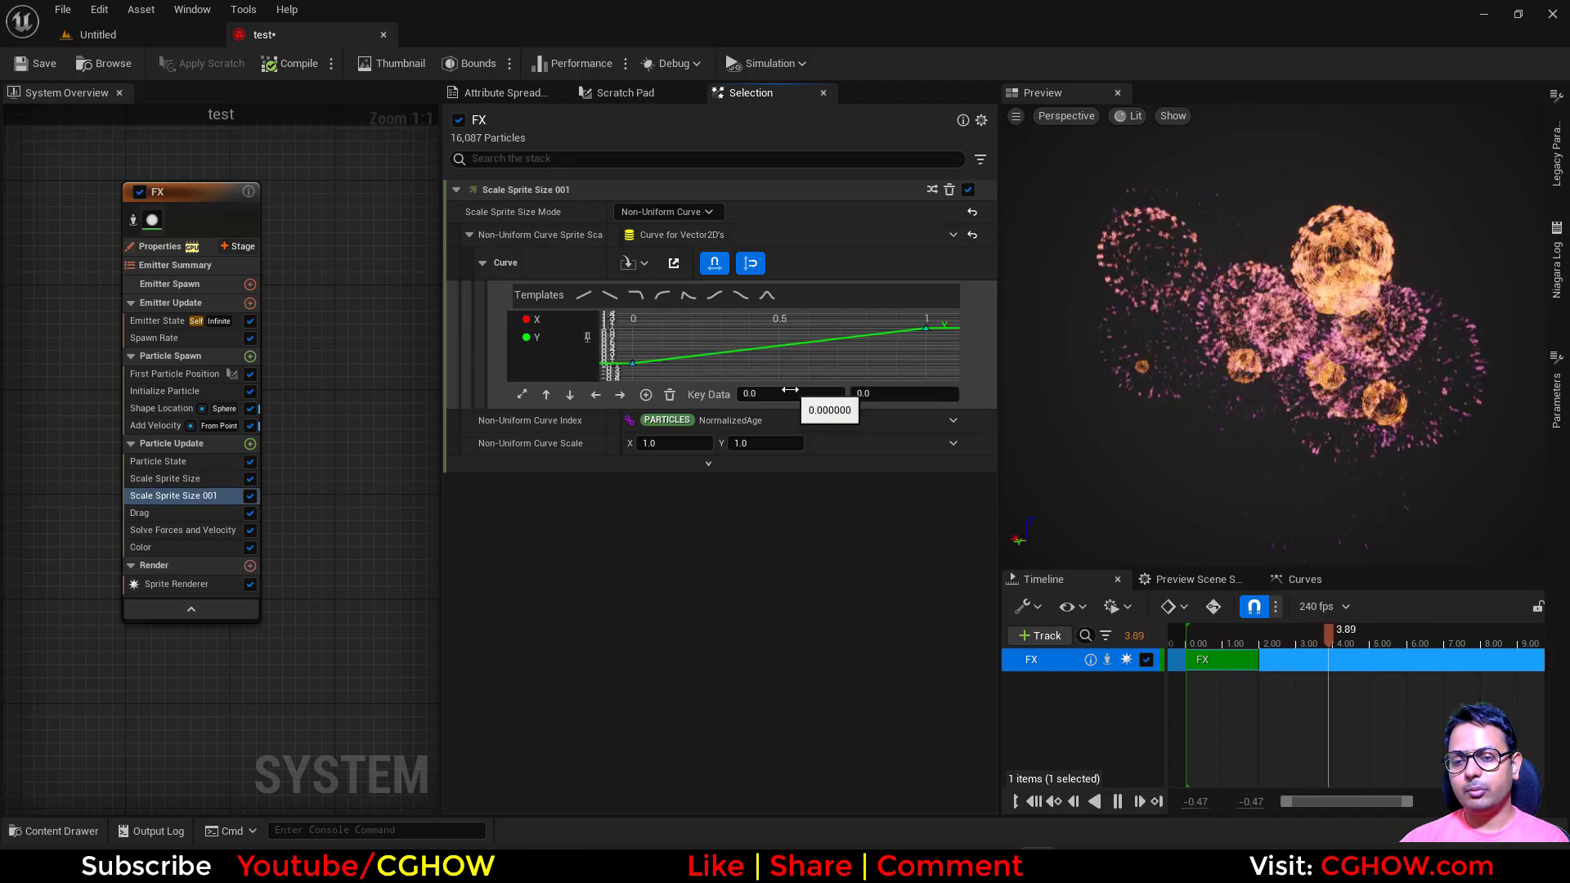
pyautogui.click(890, 394)
pyautogui.write('10')
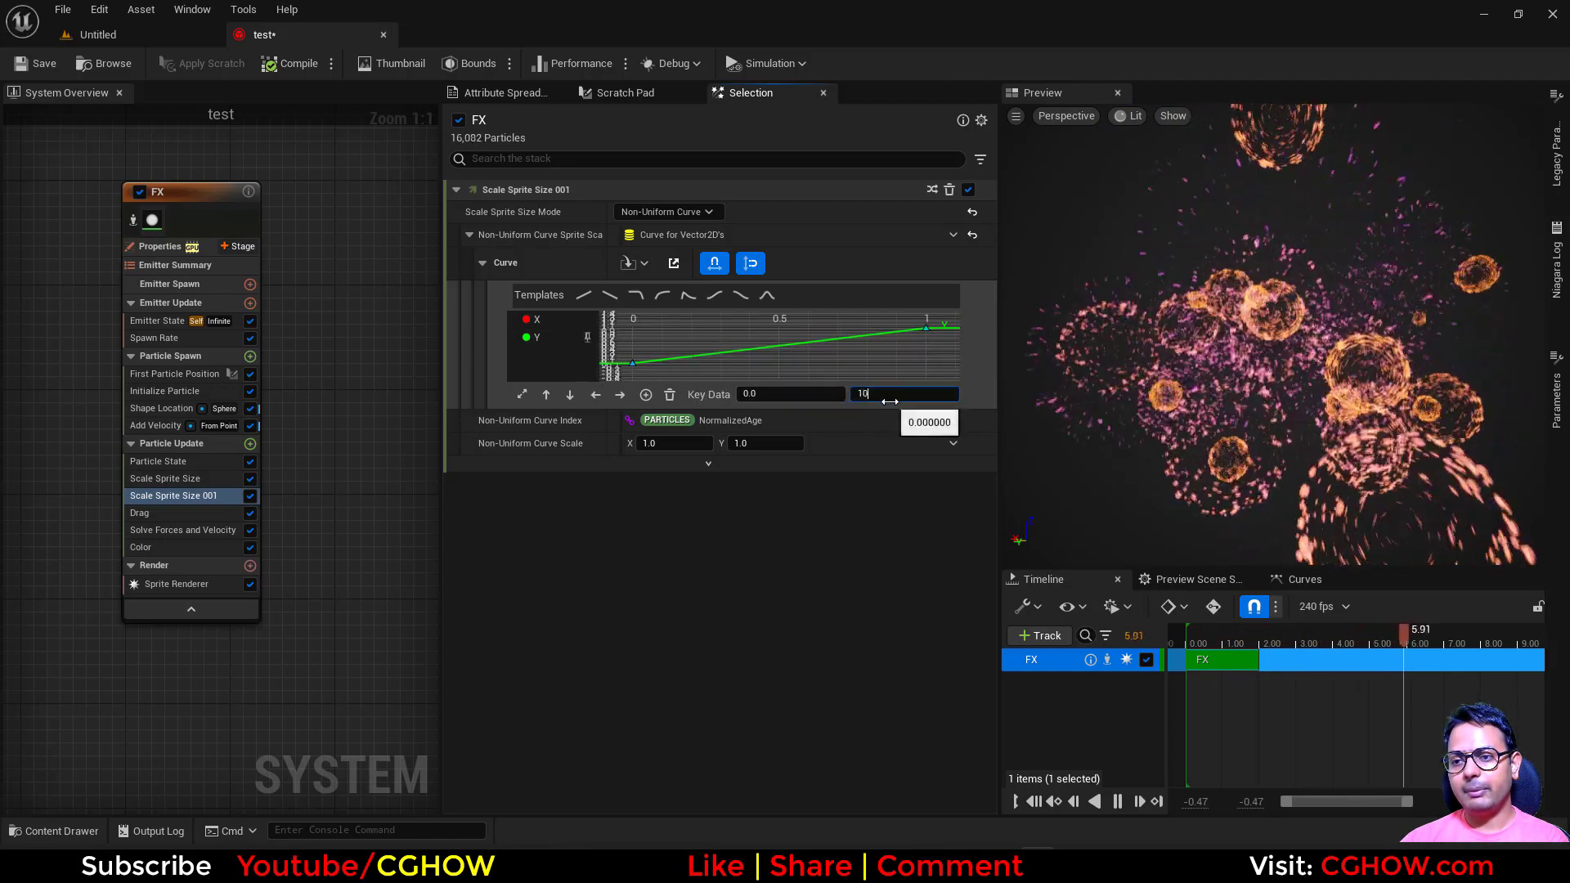
pyautogui.press('Return')
# Step: Move the Y curve's last key to time 0.2, keeping its value at 1, and fit the curve to the graph
pyautogui.click(925, 328)
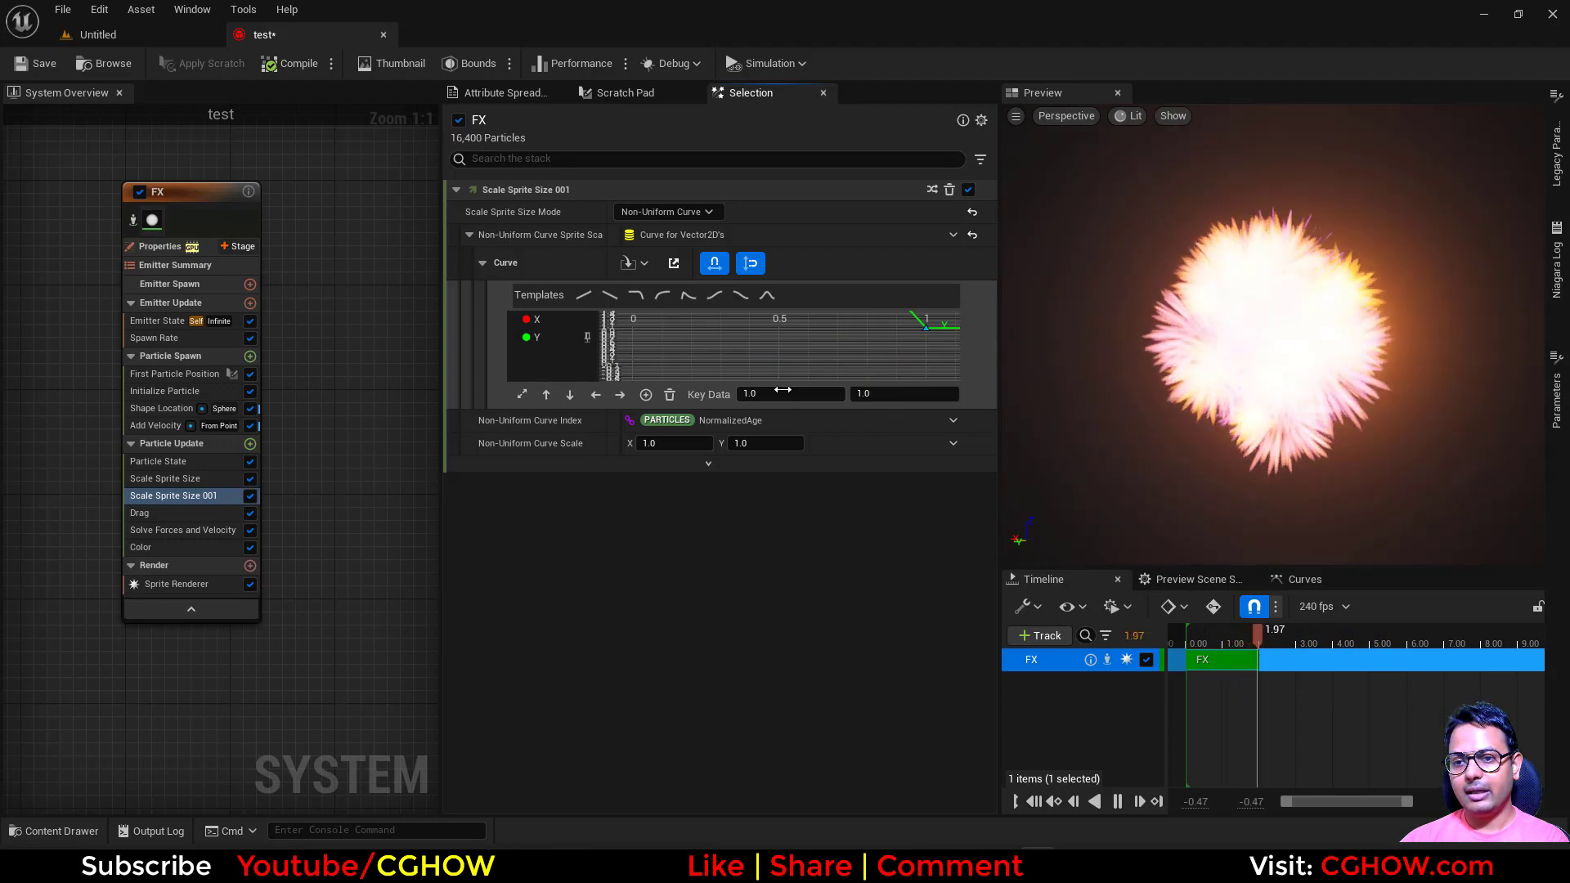
pyautogui.click(783, 394)
pyautogui.write('.2')
pyautogui.click(899, 394)
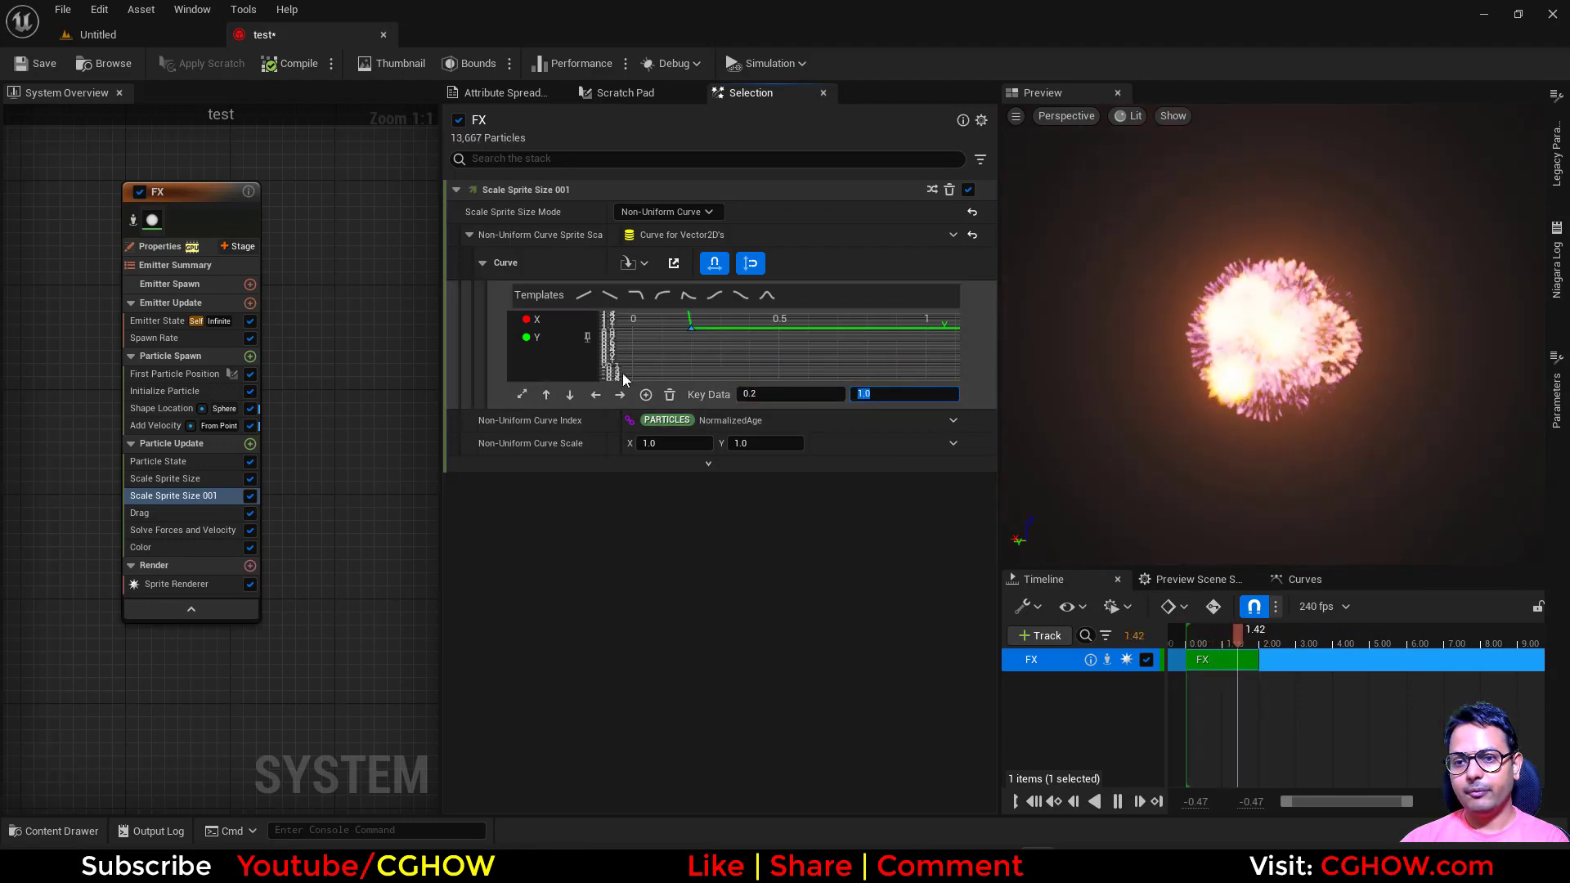
pyautogui.click(523, 395)
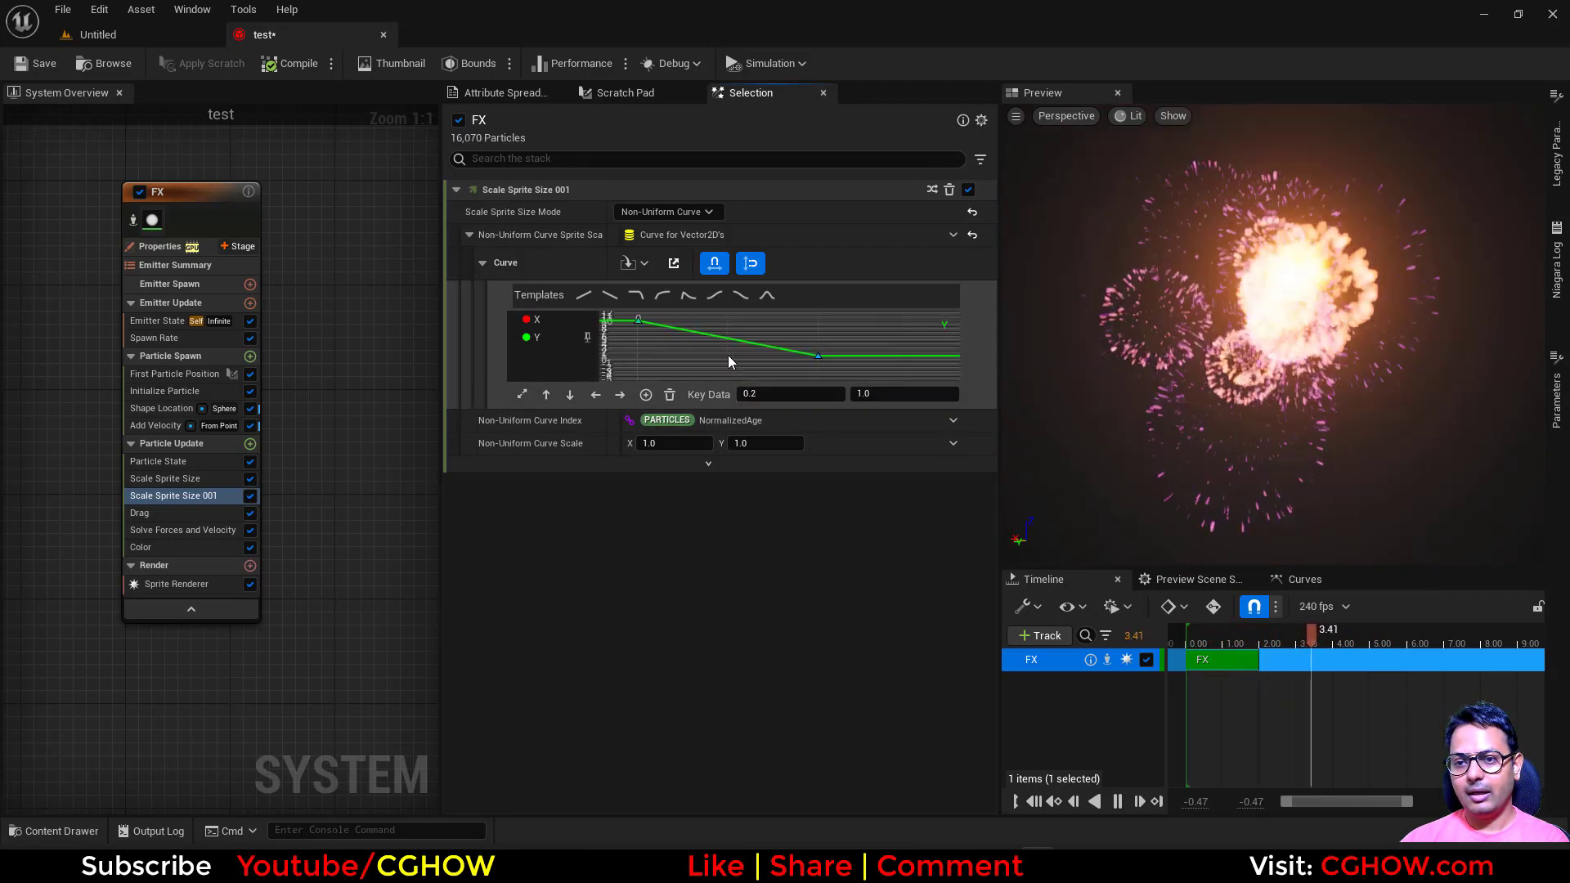
# Step: Add a Y curve key at the end of the particle's life and move the middle key to time 0.3
pyautogui.doubleClick(909, 357)
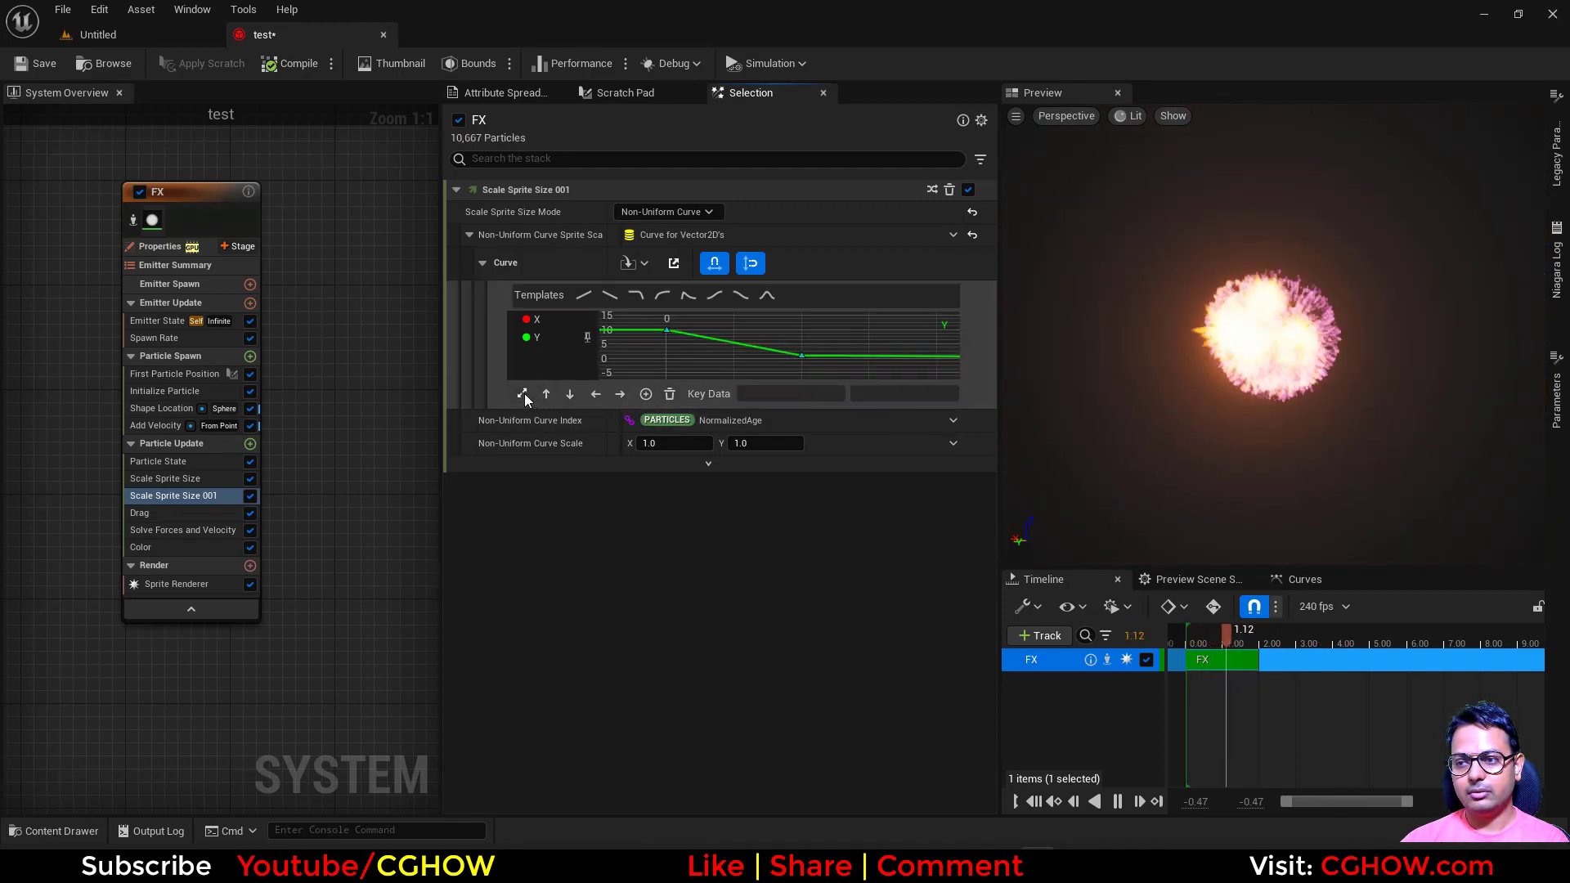
pyautogui.click(521, 394)
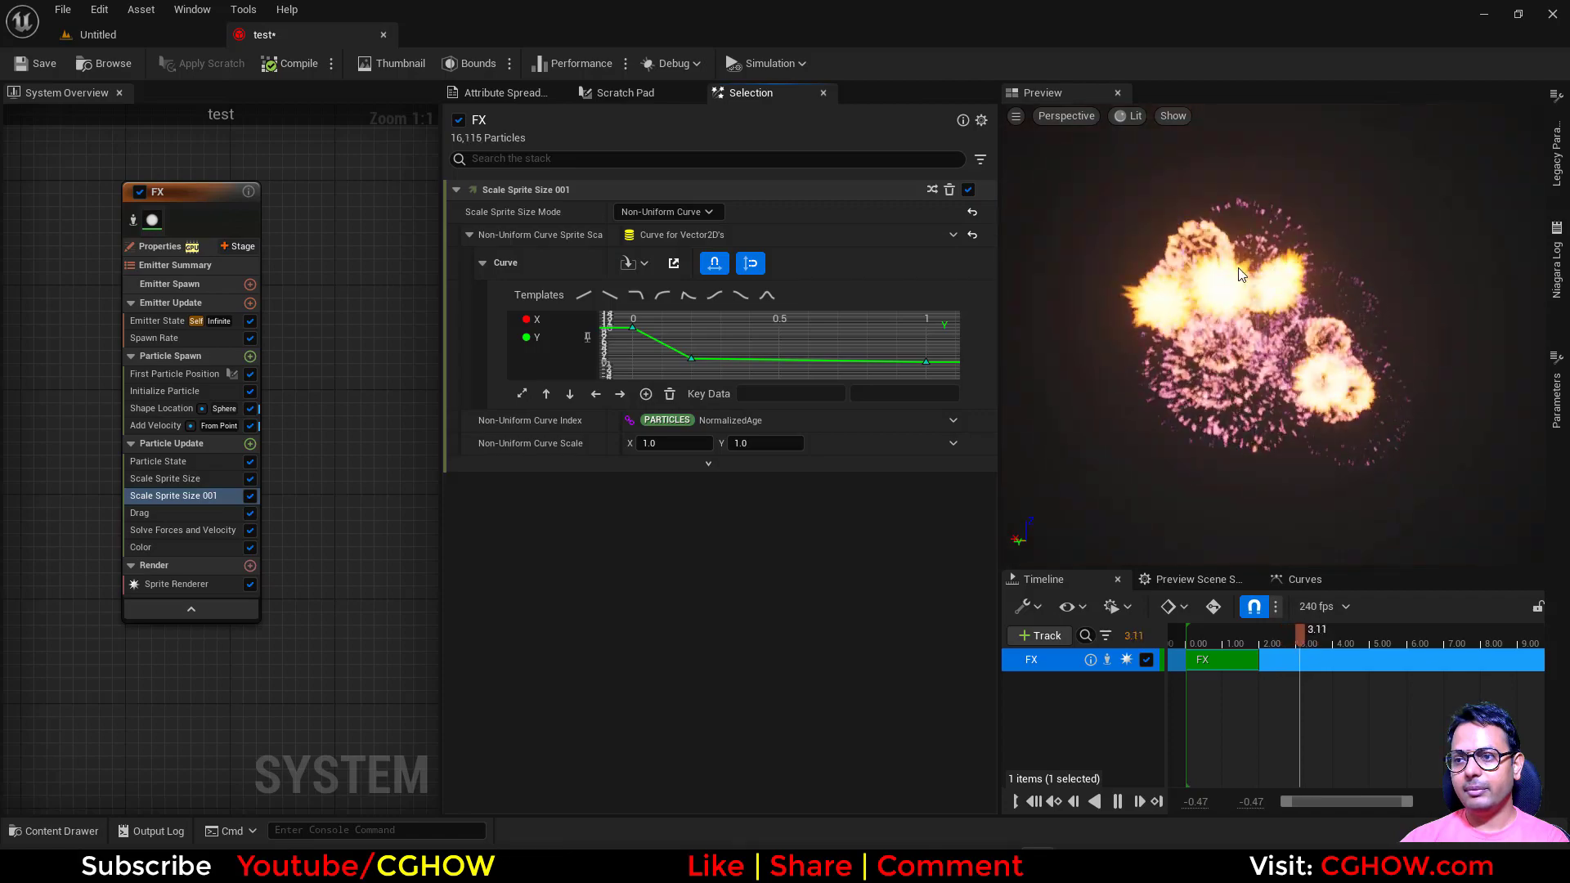
pyautogui.click(691, 358)
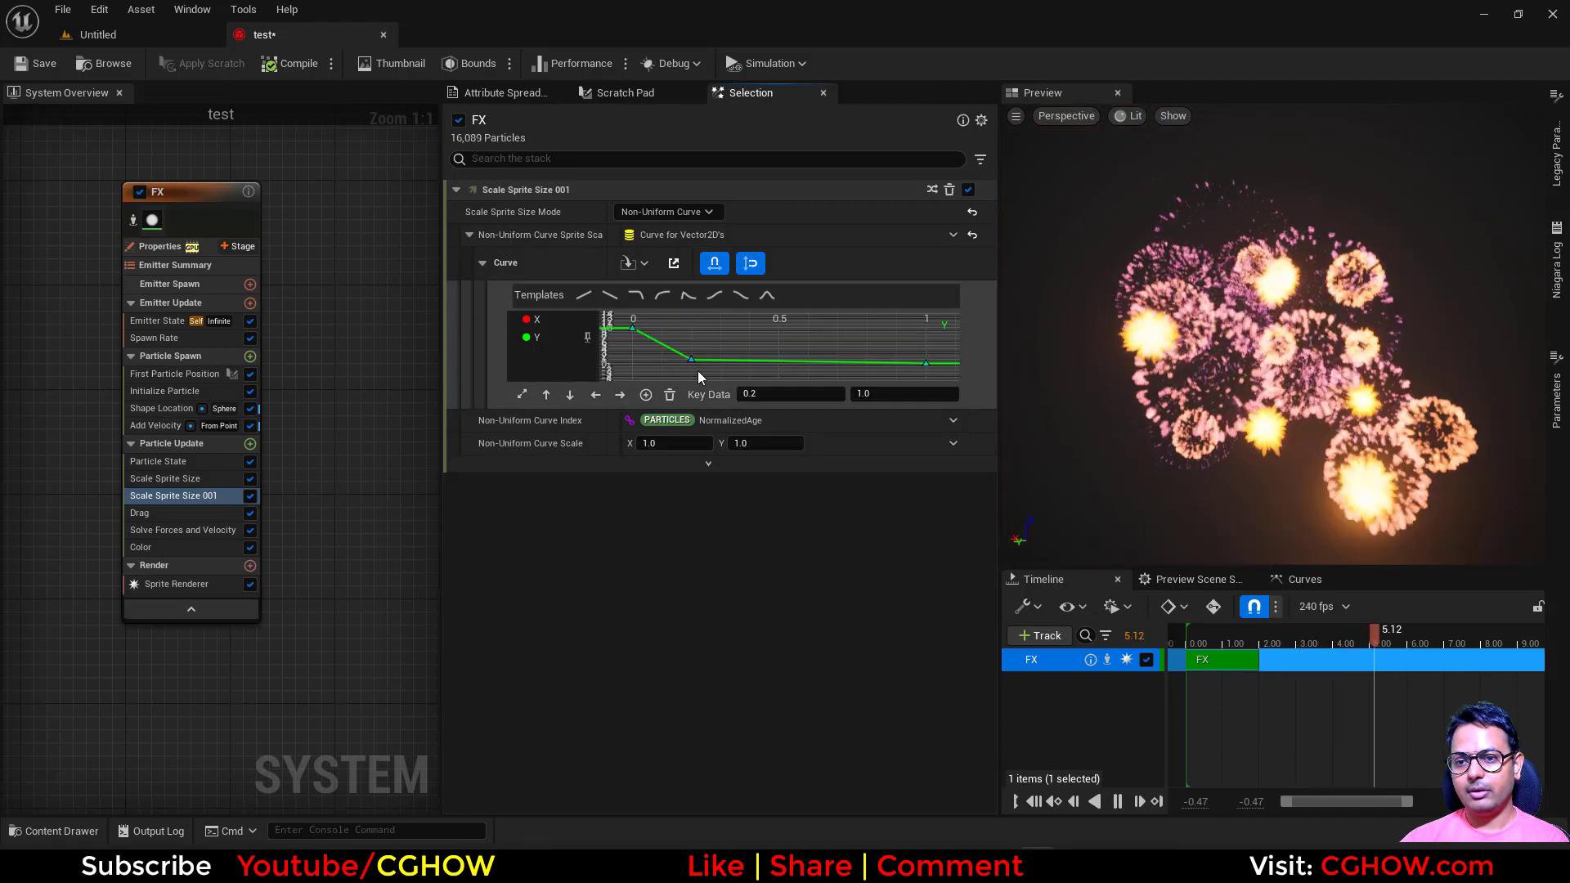
pyautogui.moveTo(773, 390); pyautogui.dragTo(834, 406)
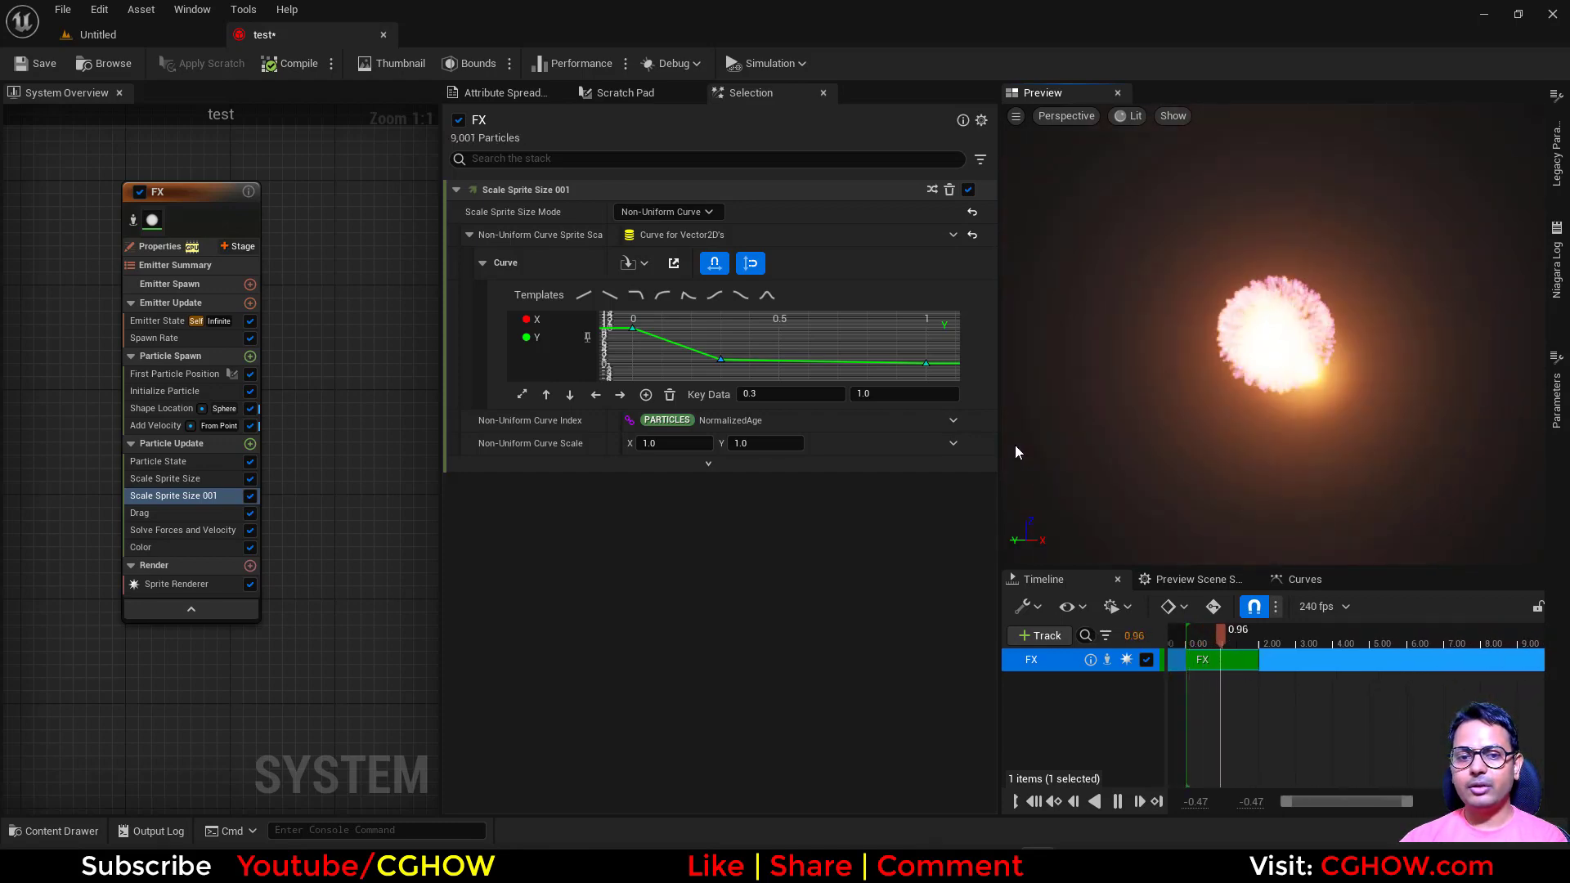
pyautogui.click(142, 547)
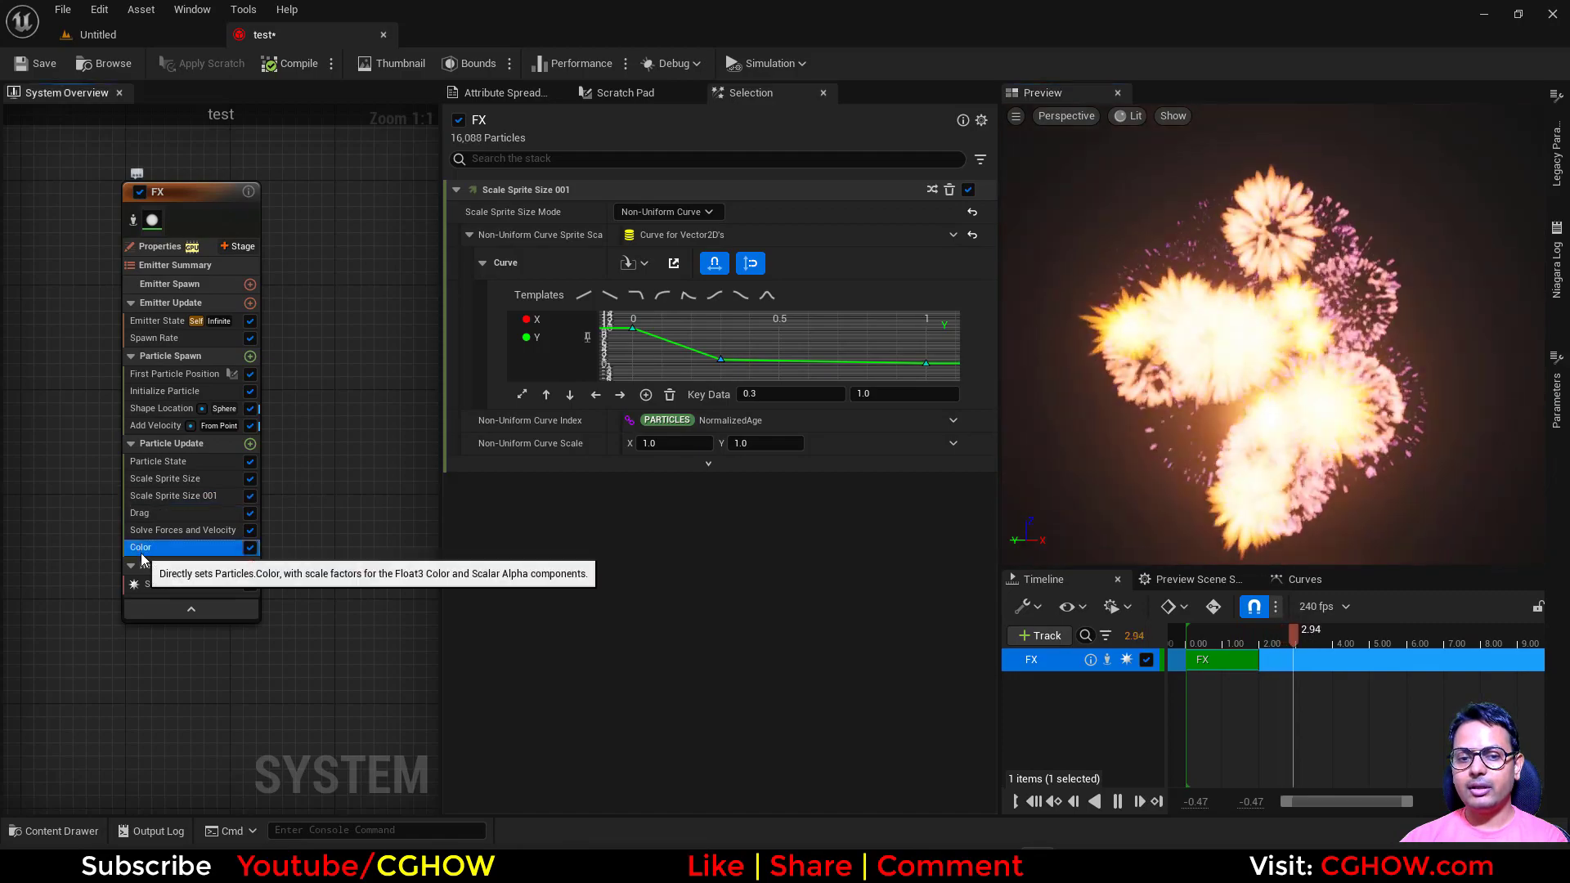
pyautogui.doubleClick(507, 288)
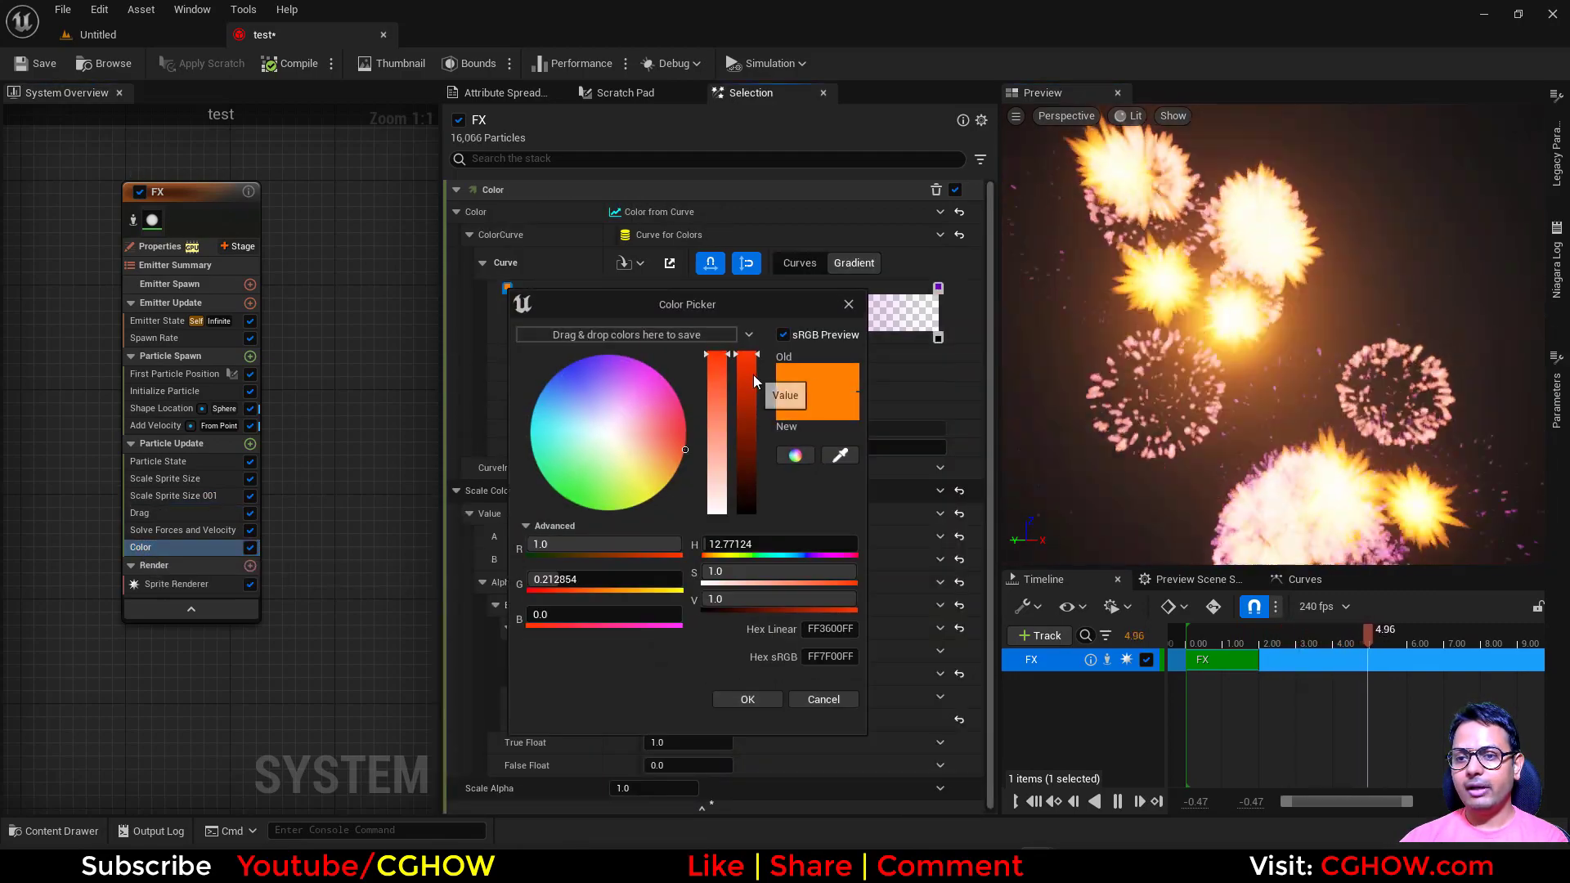
pyautogui.click(838, 702)
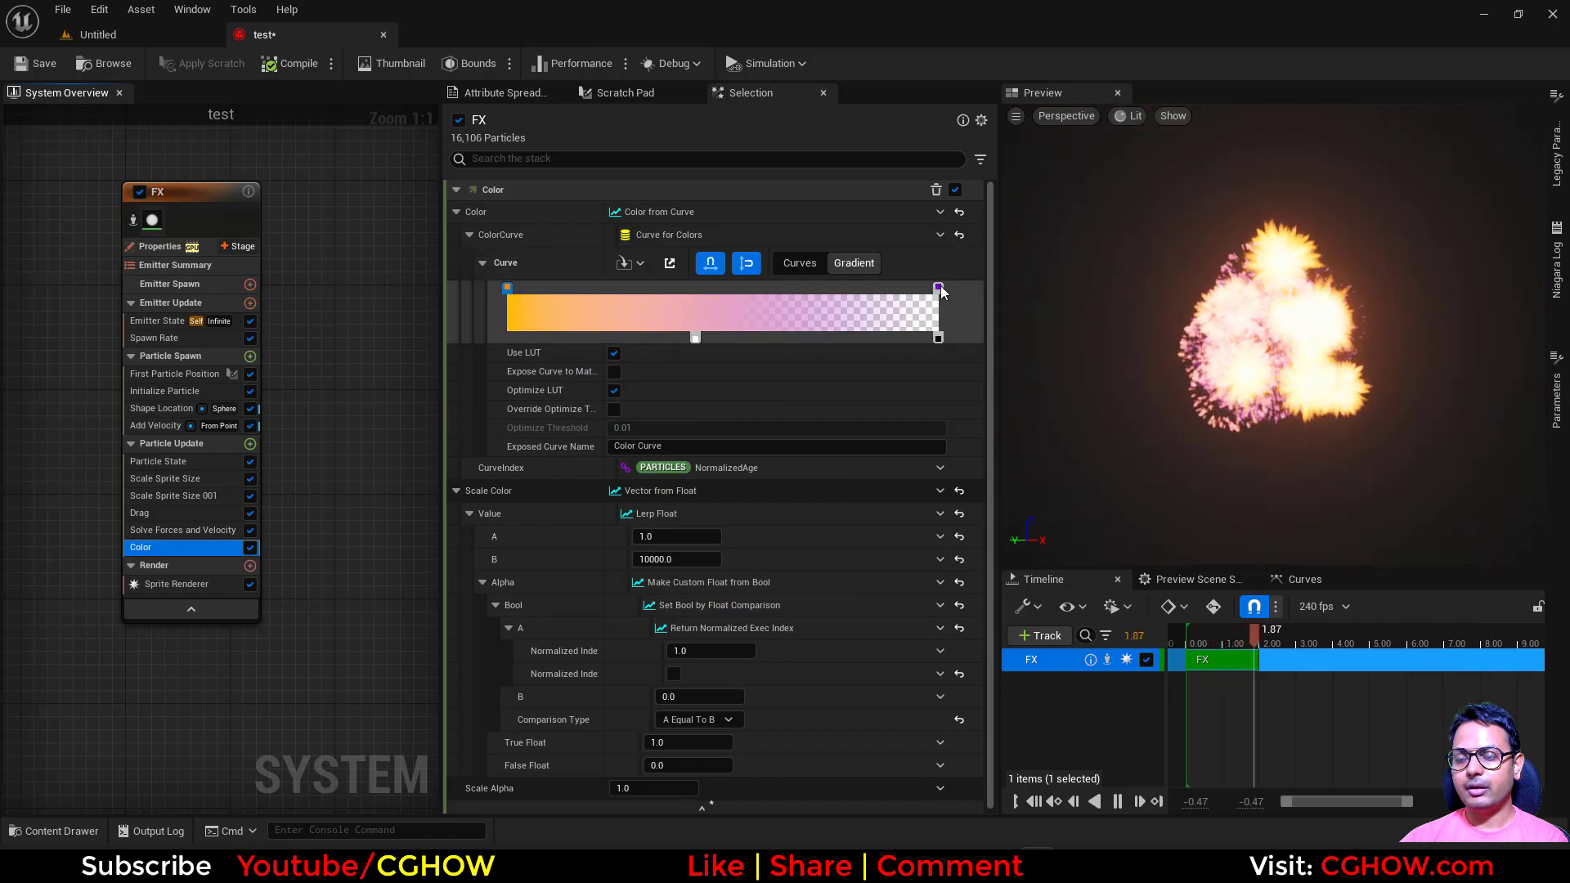
pyautogui.click(928, 341)
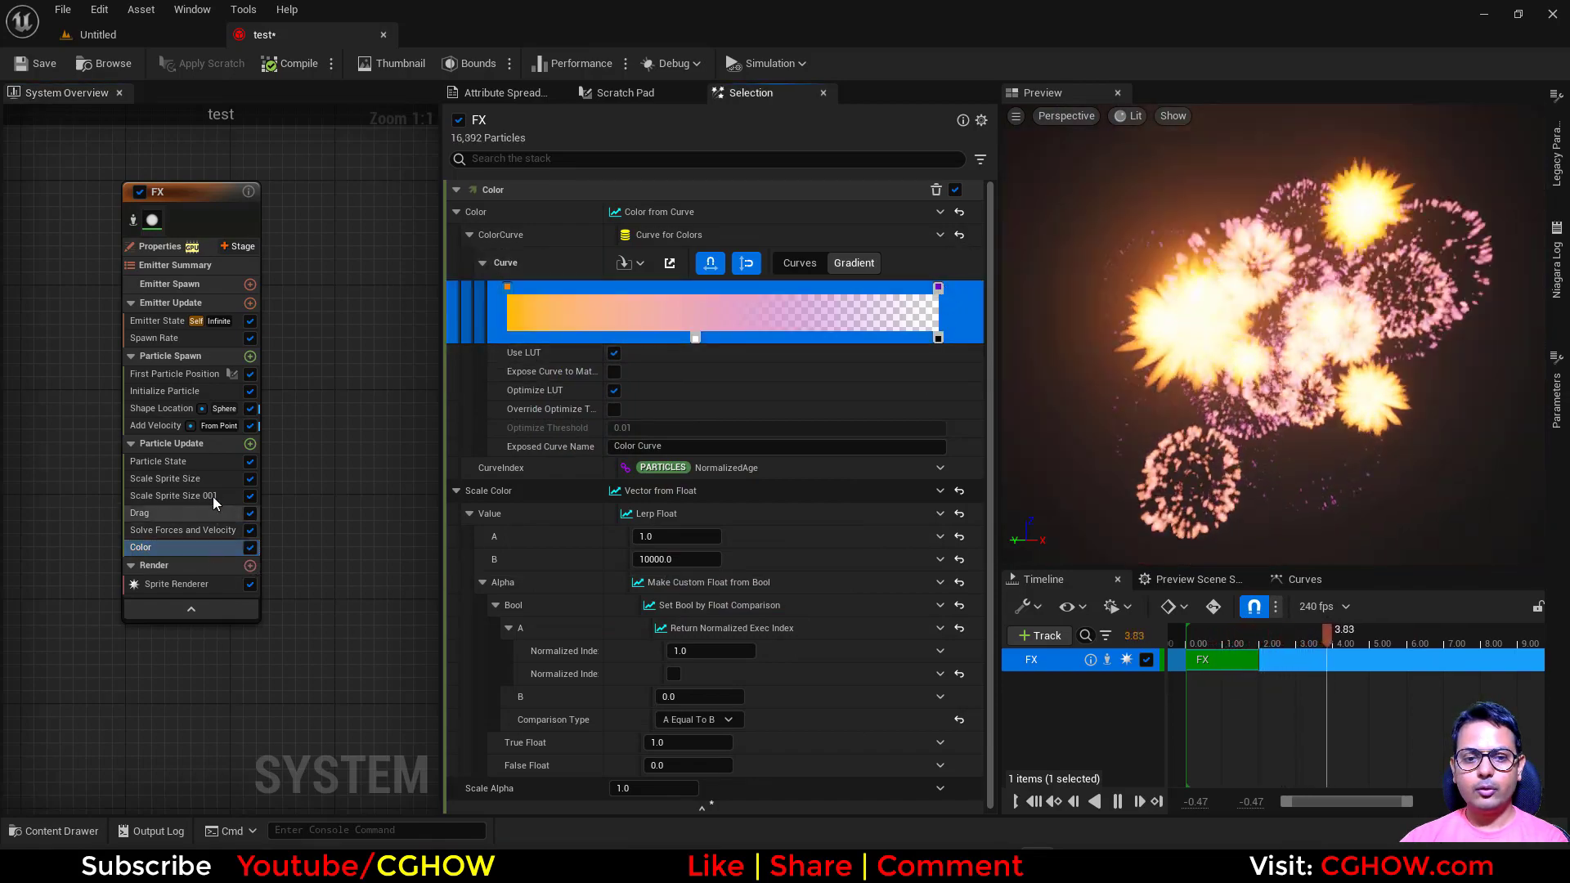
# Step: Duplicate the Color module and drive the copy's Color input with Hue Shift Linear Color
pyautogui.click(185, 552)
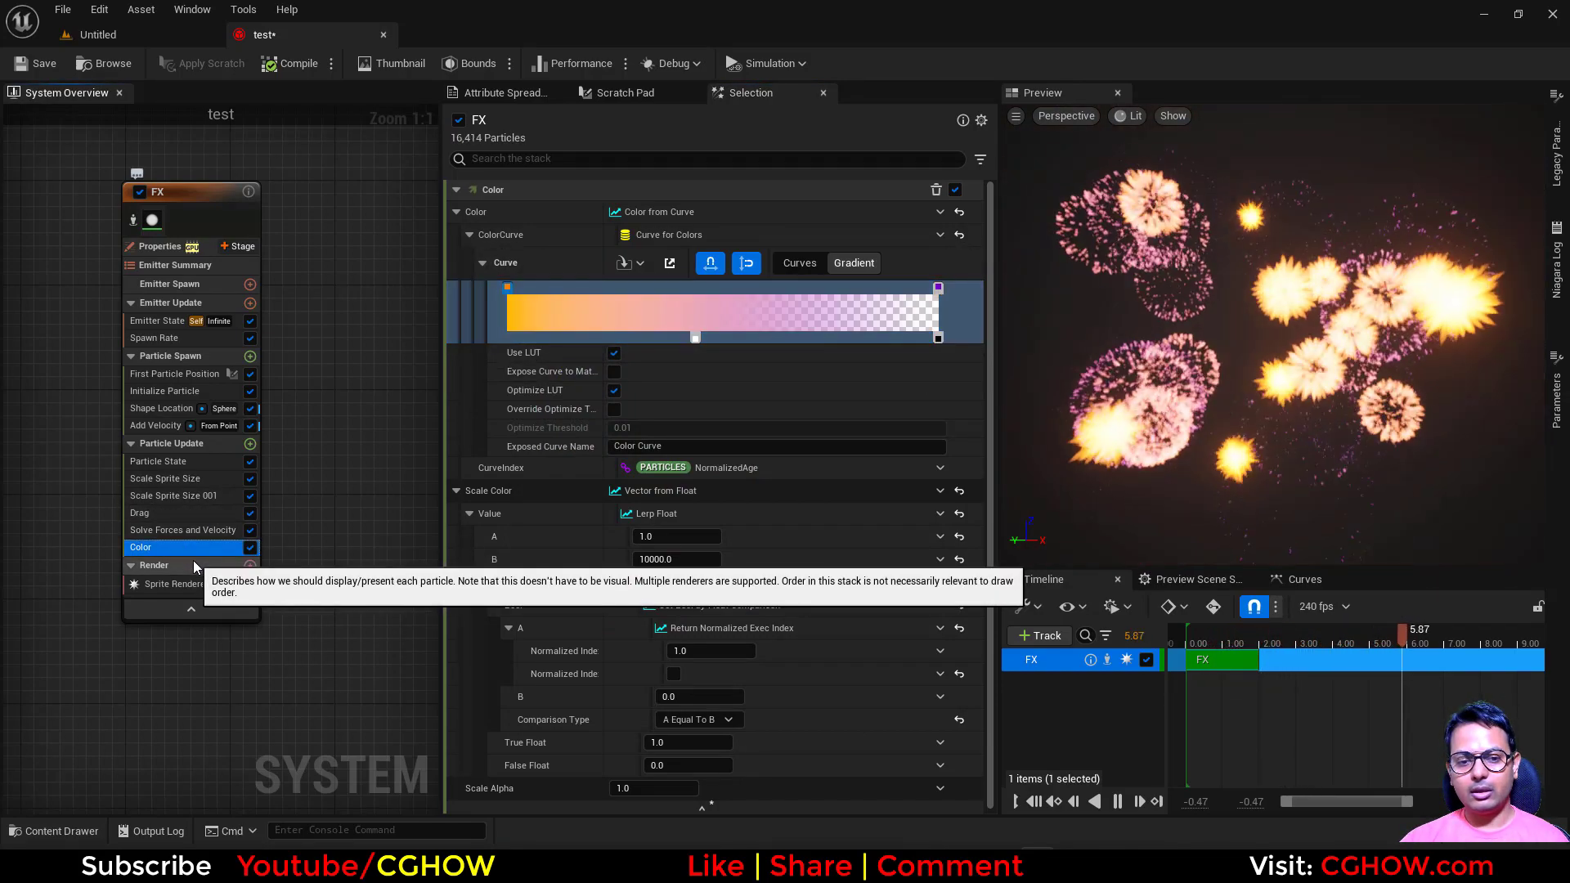
pyautogui.hotkey('ctrl', 'd')
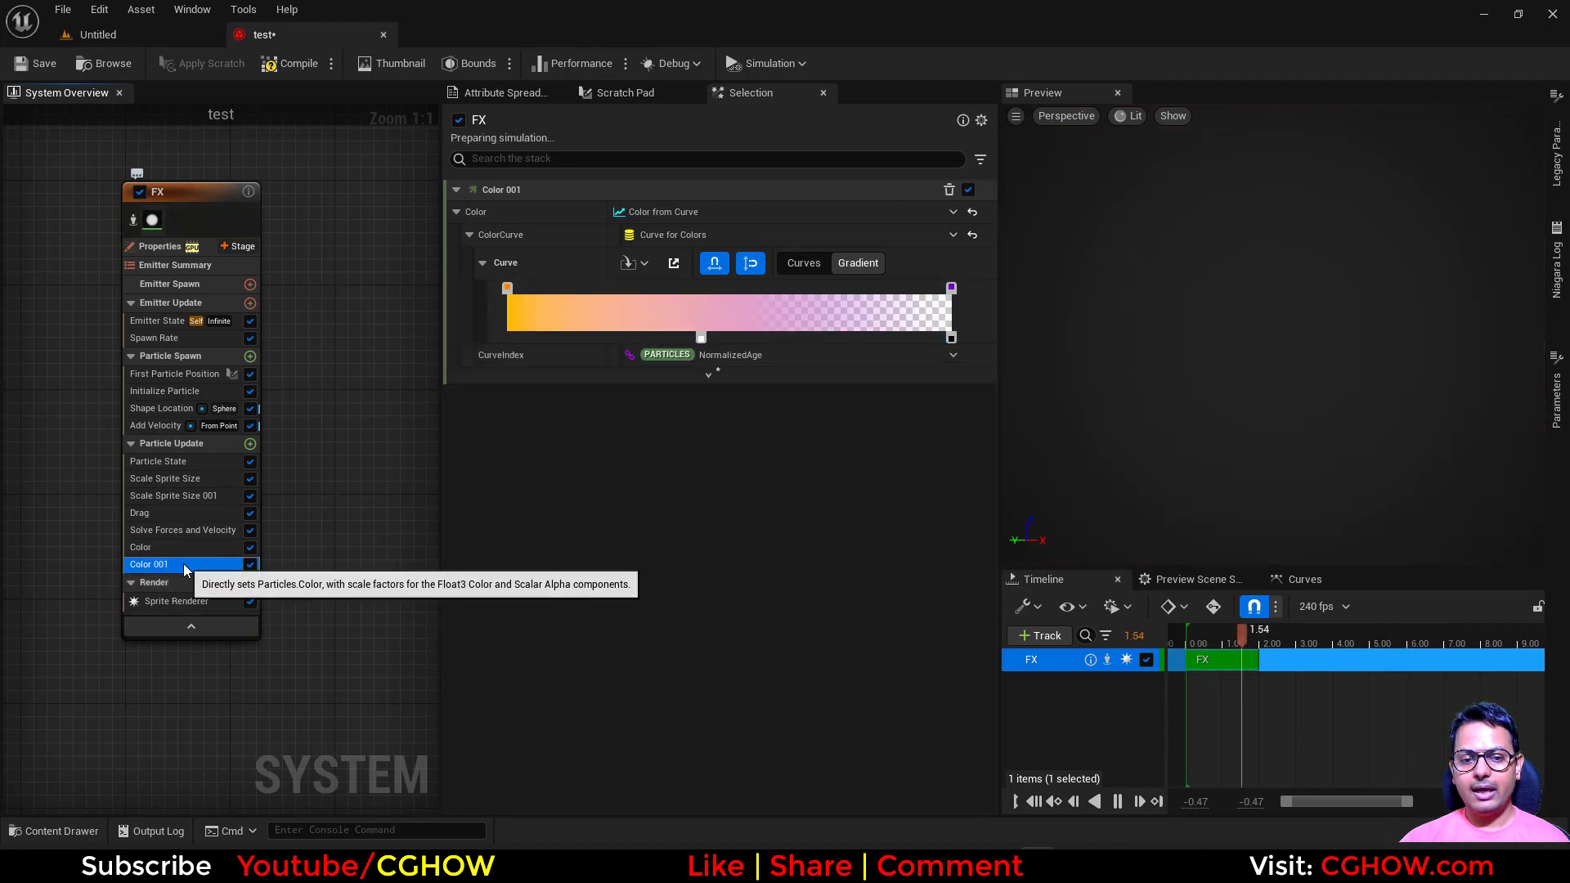
pyautogui.click(953, 211)
pyautogui.write('hue')
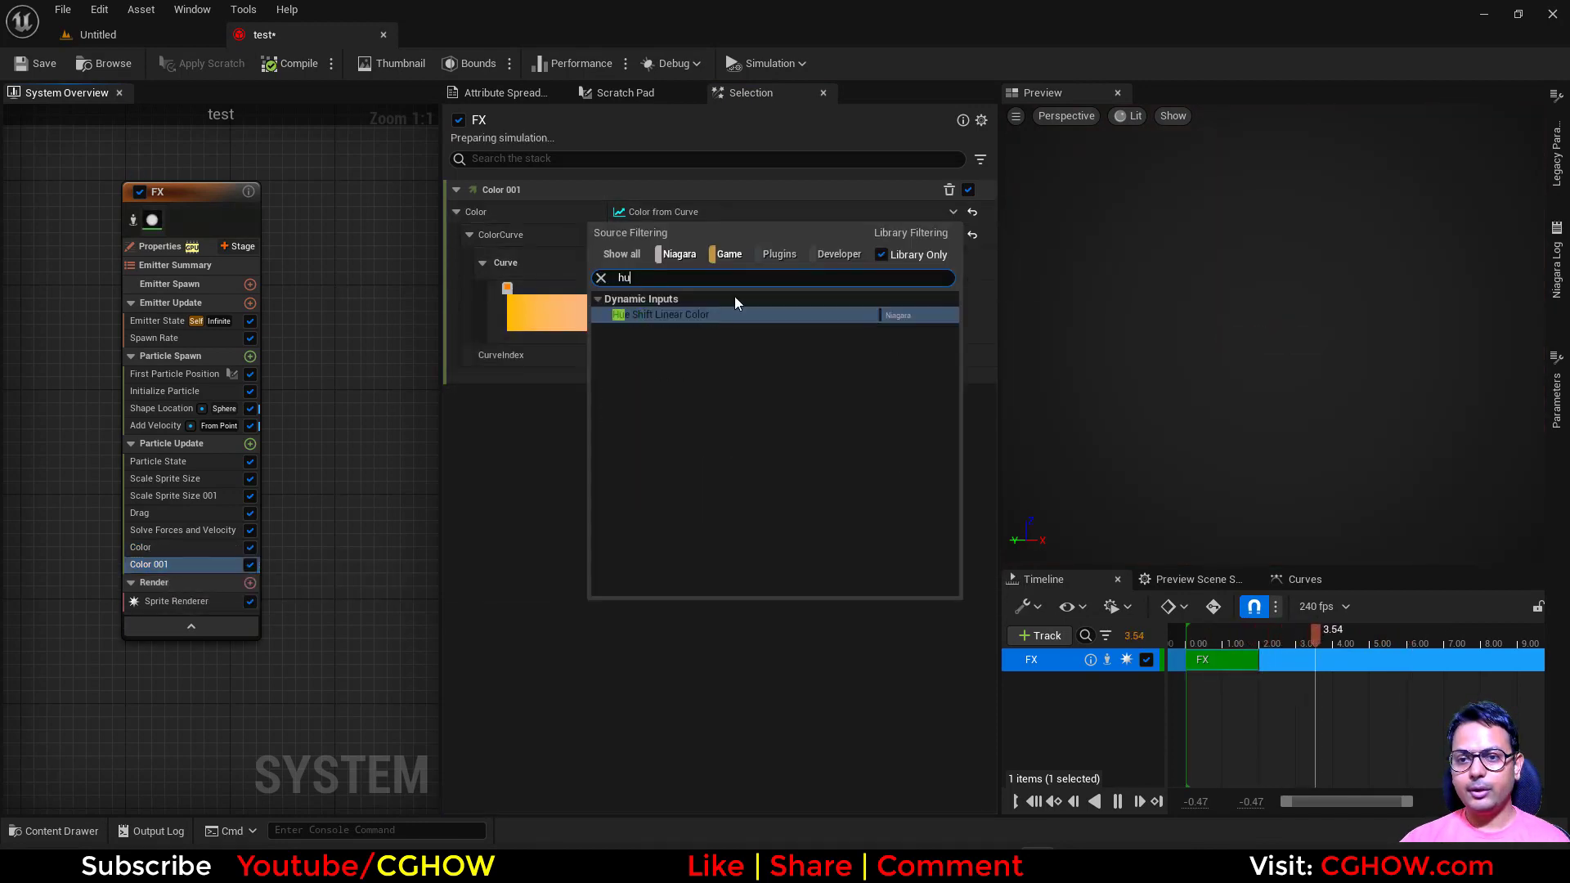
pyautogui.click(636, 311)
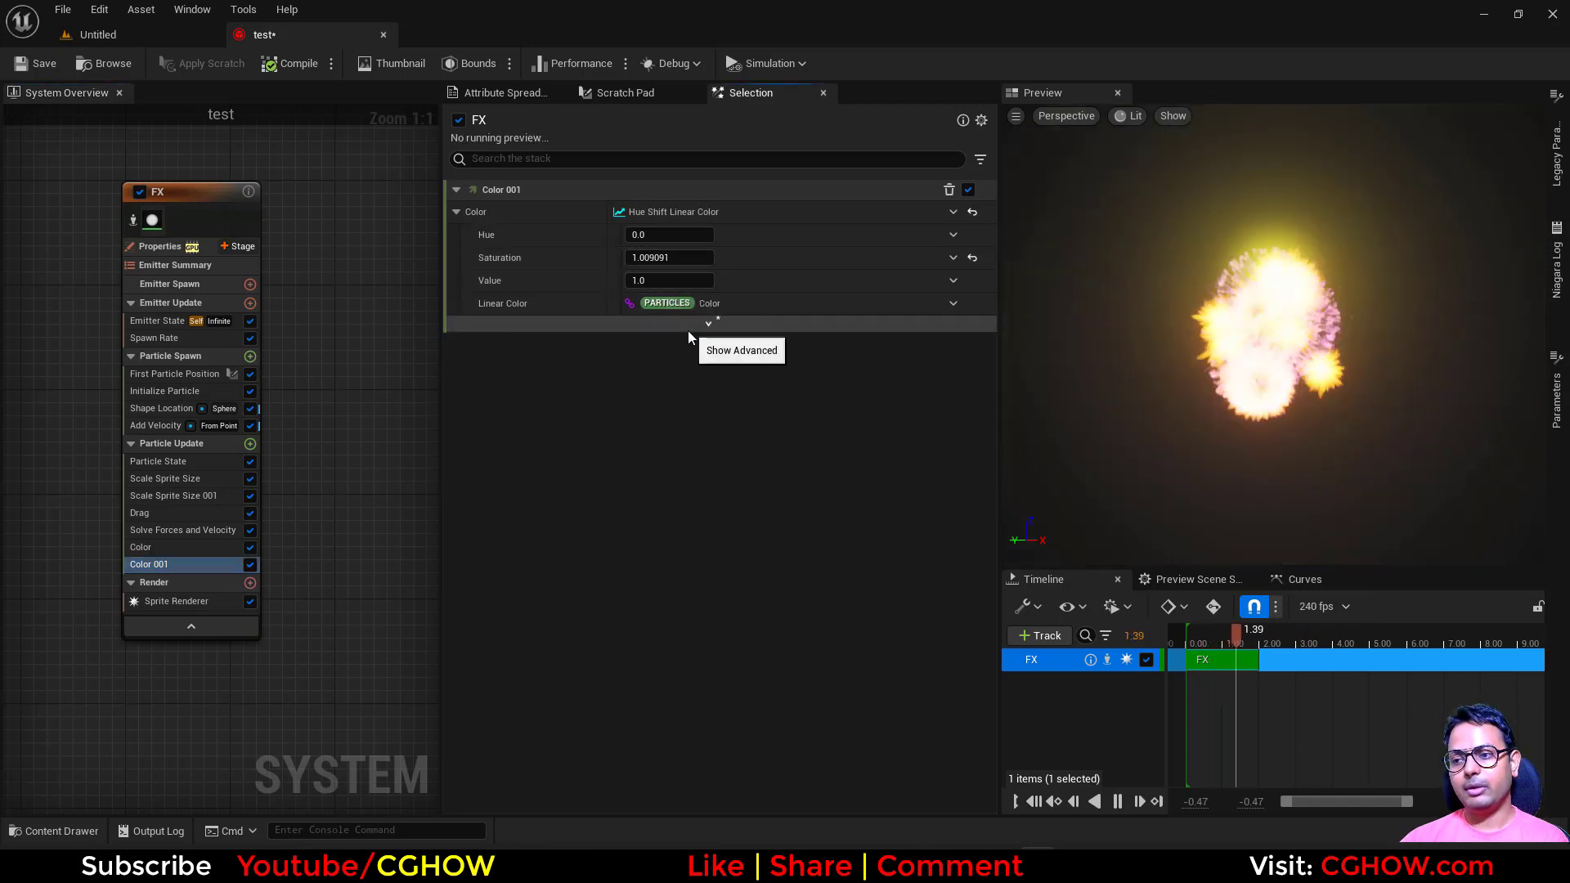
# Step: Set the Saturation of the duplicated Color module's hue shift to 2
pyautogui.press('Return')
pyautogui.write('2')
pyautogui.press('Return')
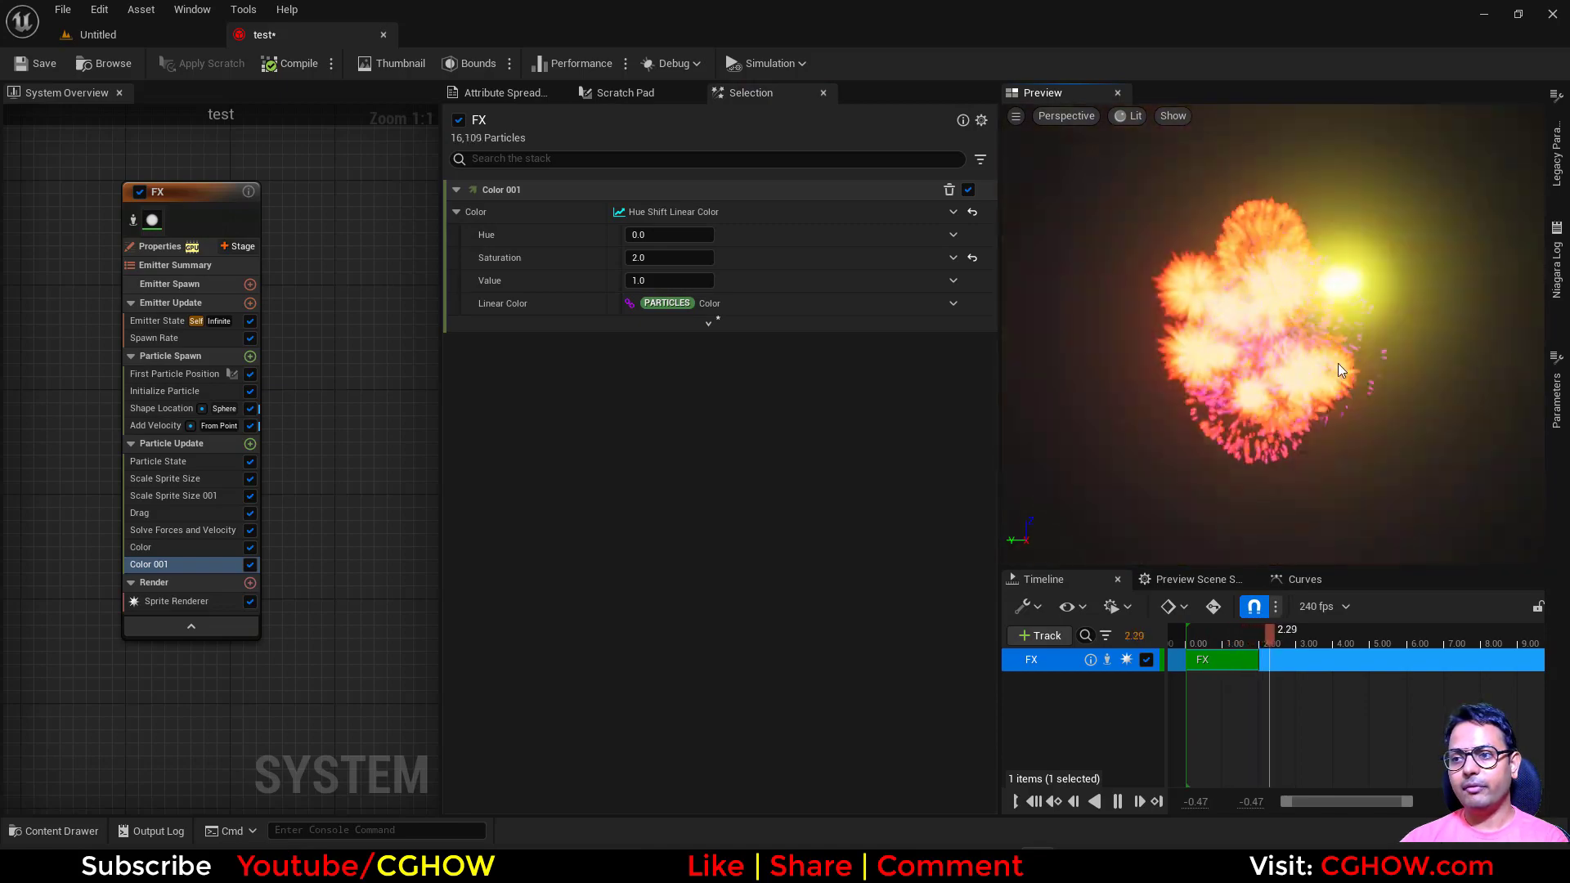
# Step: Set the B value of the Lerp Float under the original Color module's Scale Color to 10
pyautogui.click(155, 548)
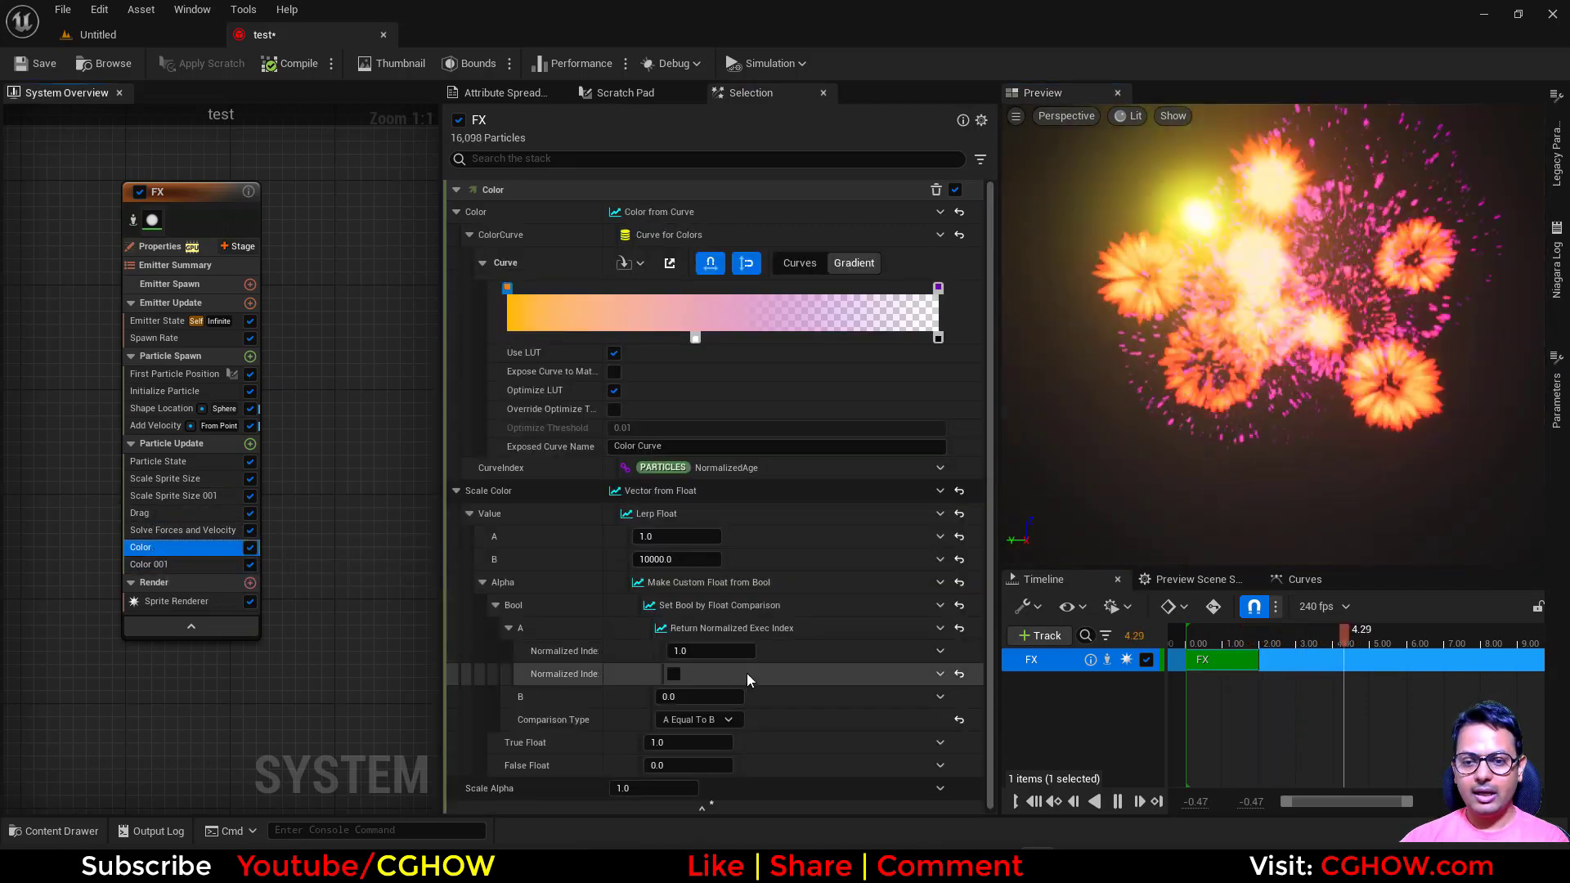
pyautogui.click(683, 559)
pyautogui.press('BackSpace')
pyautogui.press('Return')
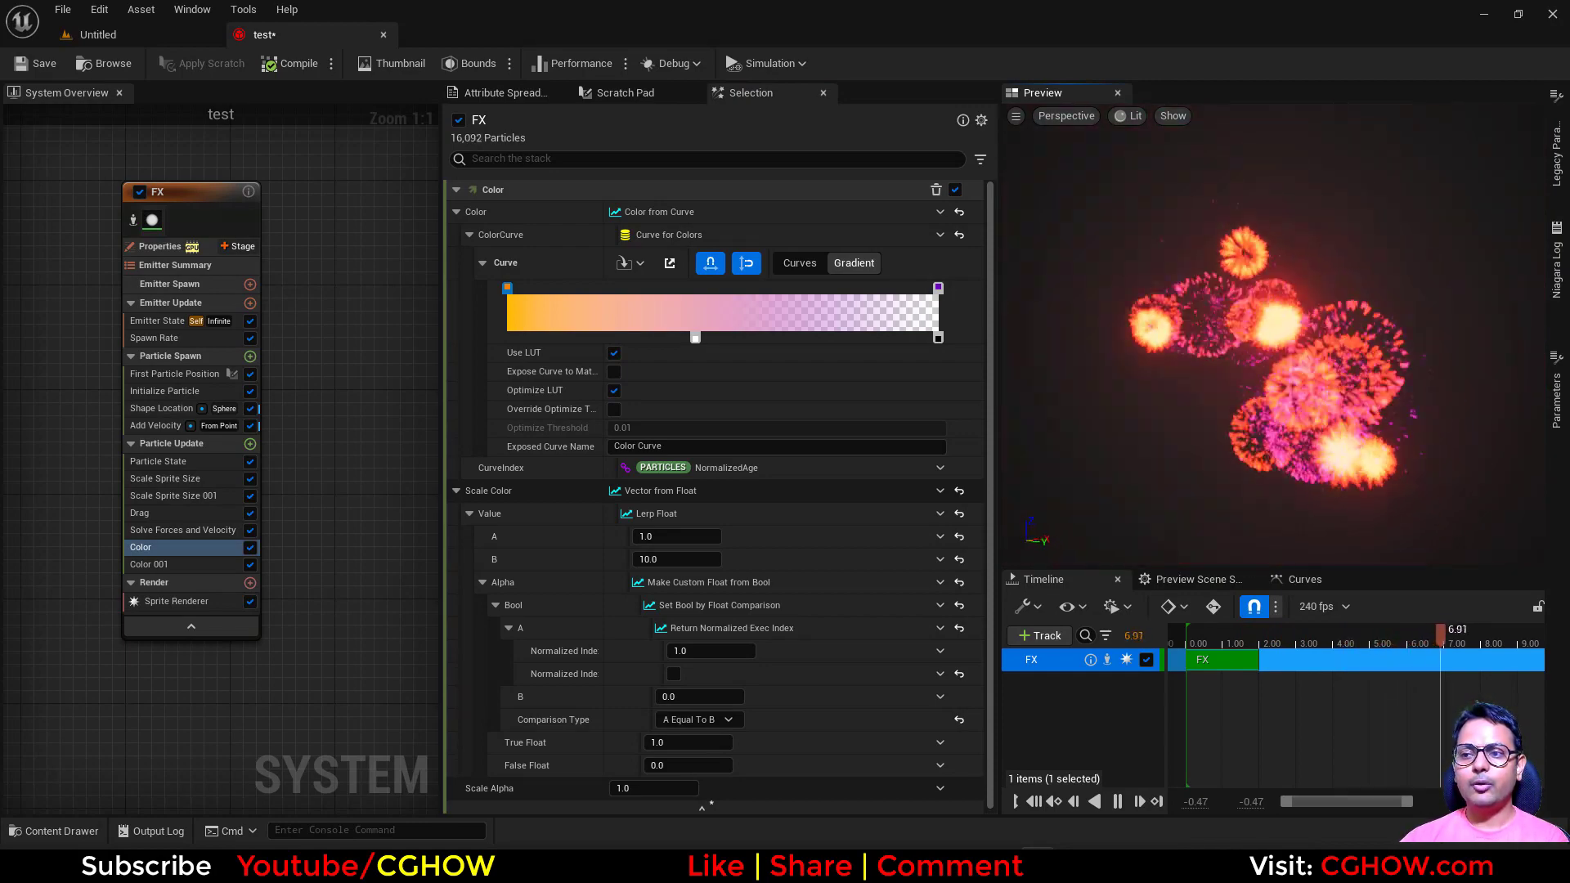
# Step: Close the test system and open the fx Niagara system from NewFolder16, bringing its emitter's full stack into view
pyautogui.moveTo(196, 196); pyautogui.dragTo(214, 186)
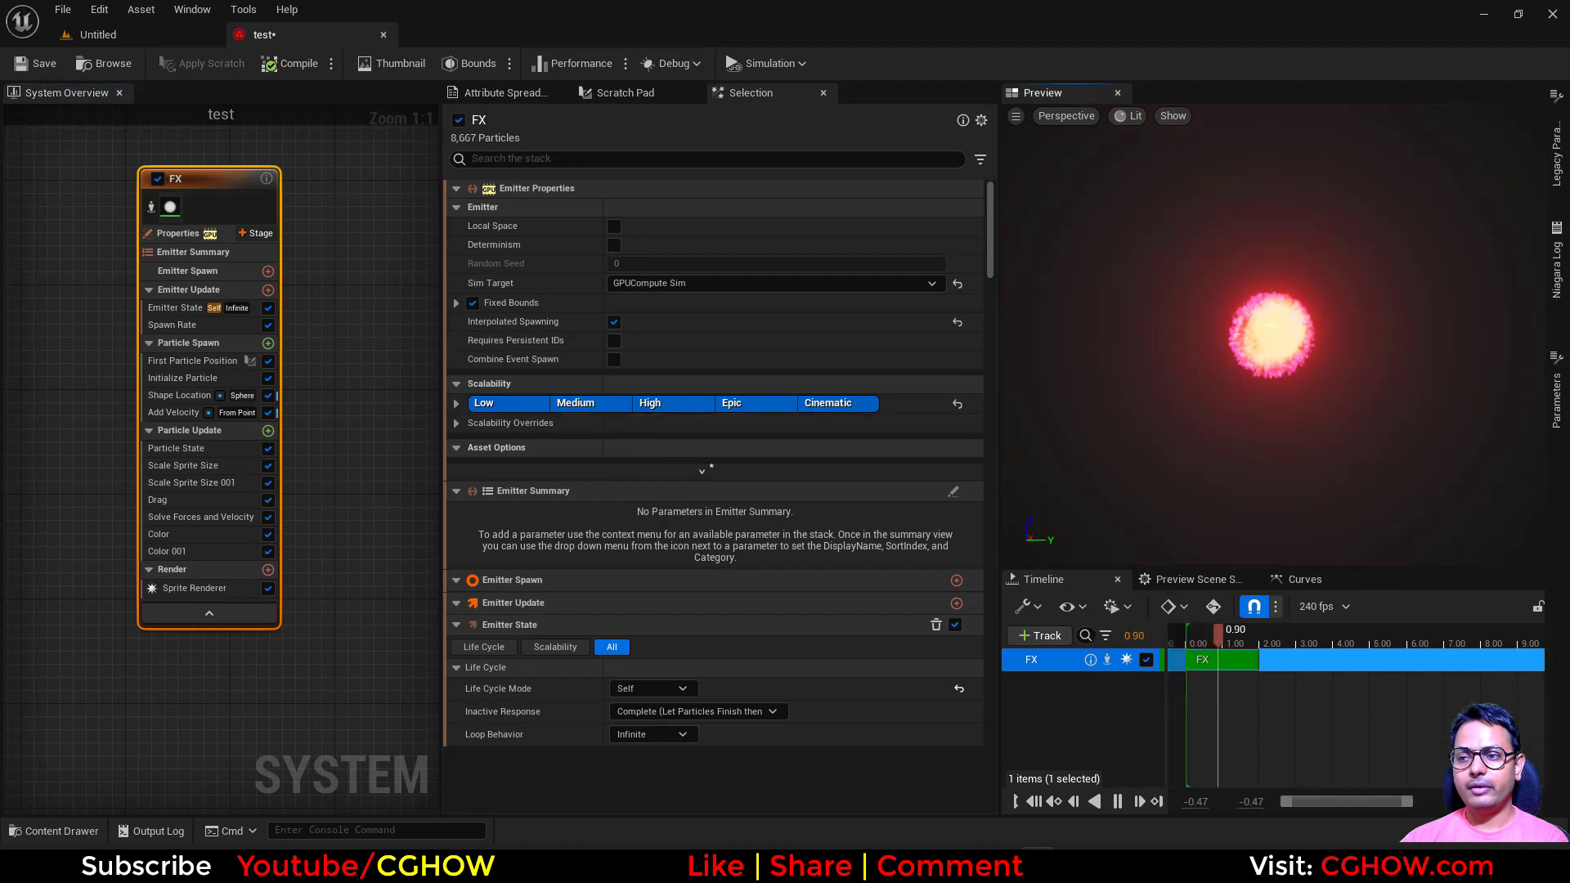
pyautogui.click(383, 34)
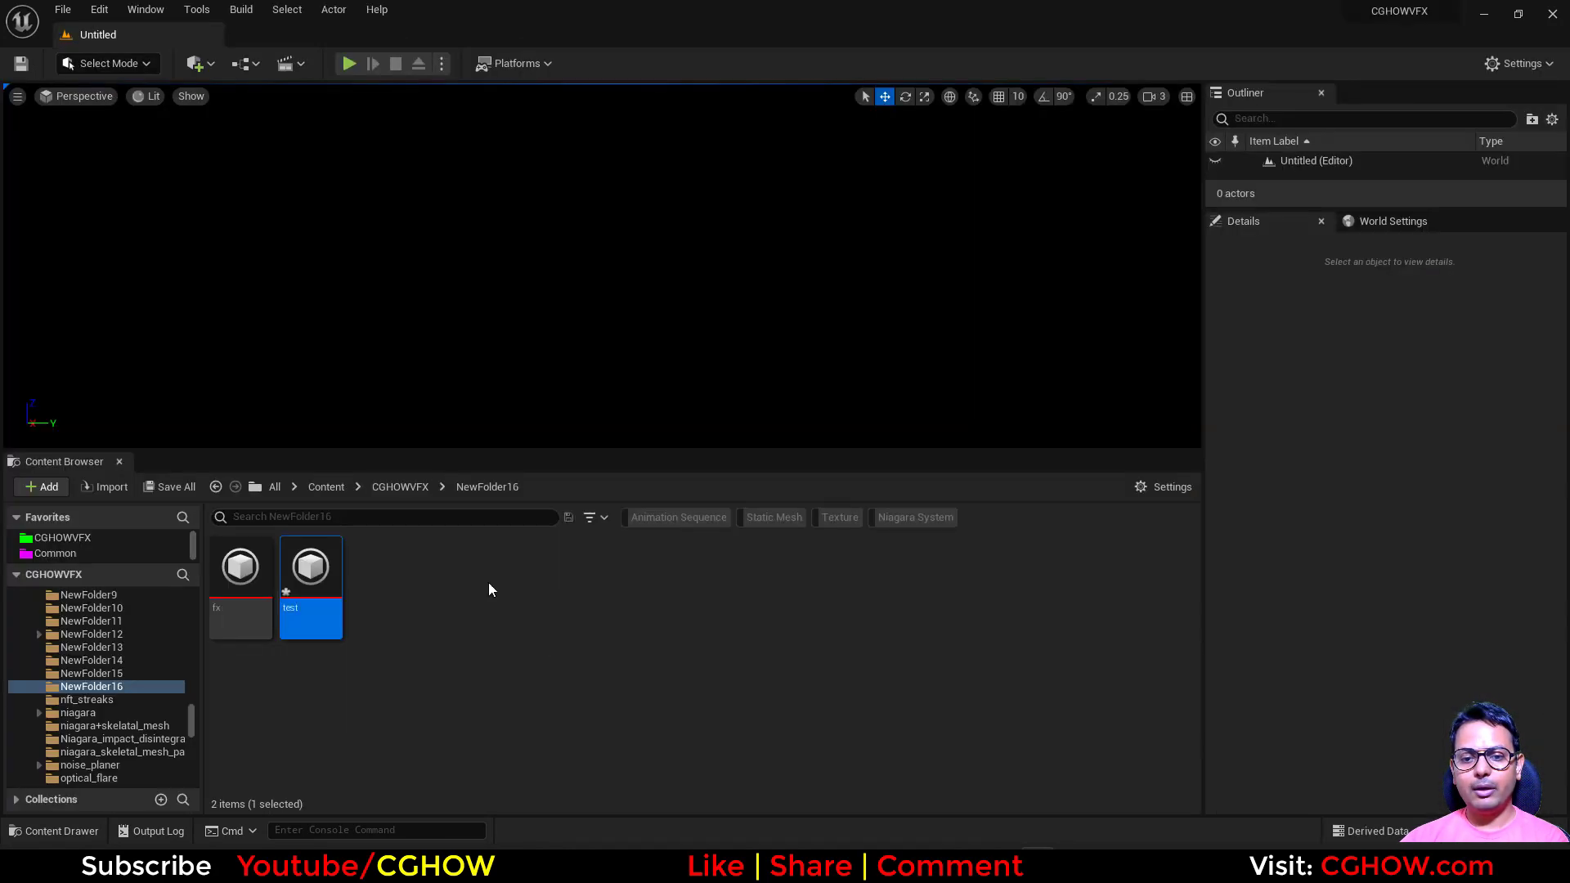
pyautogui.doubleClick(277, 566)
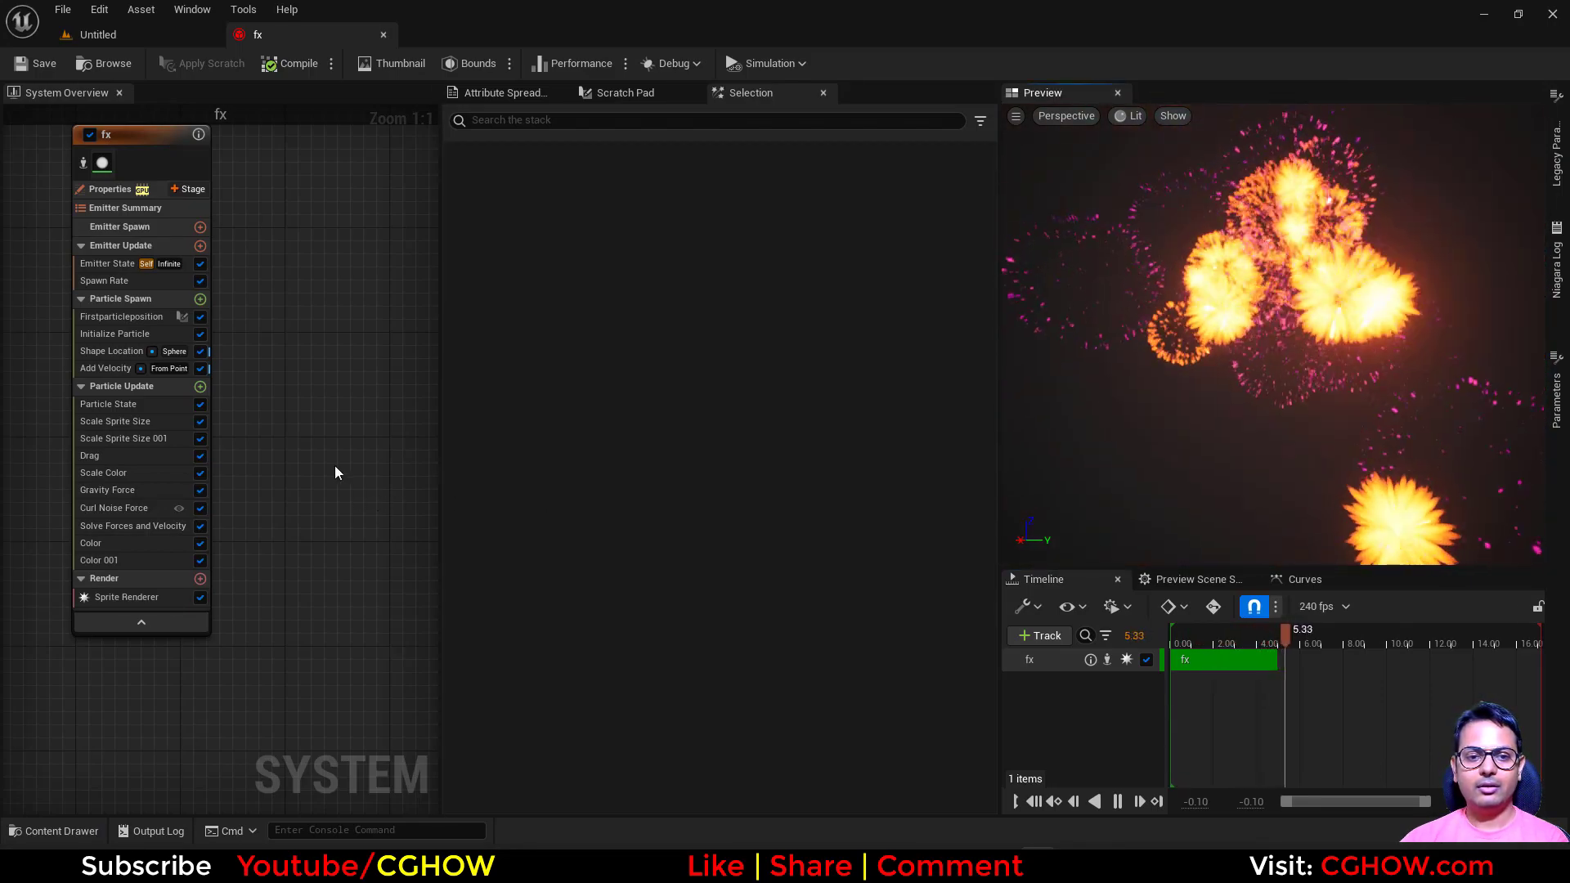
pyautogui.moveTo(336, 469); pyautogui.dragTo(377, 456, button='right')
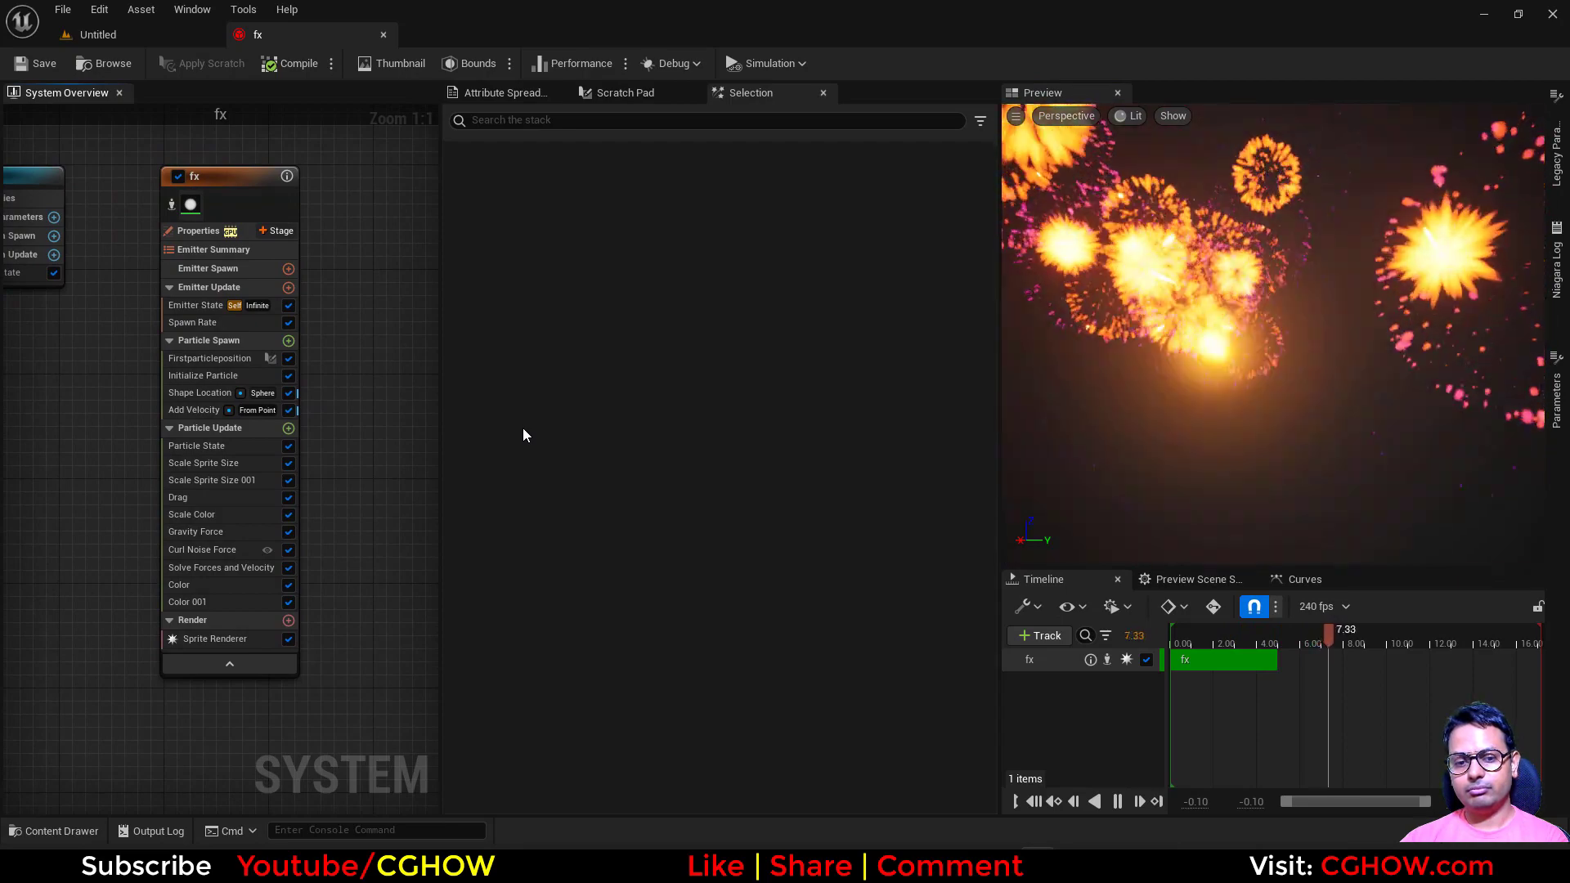